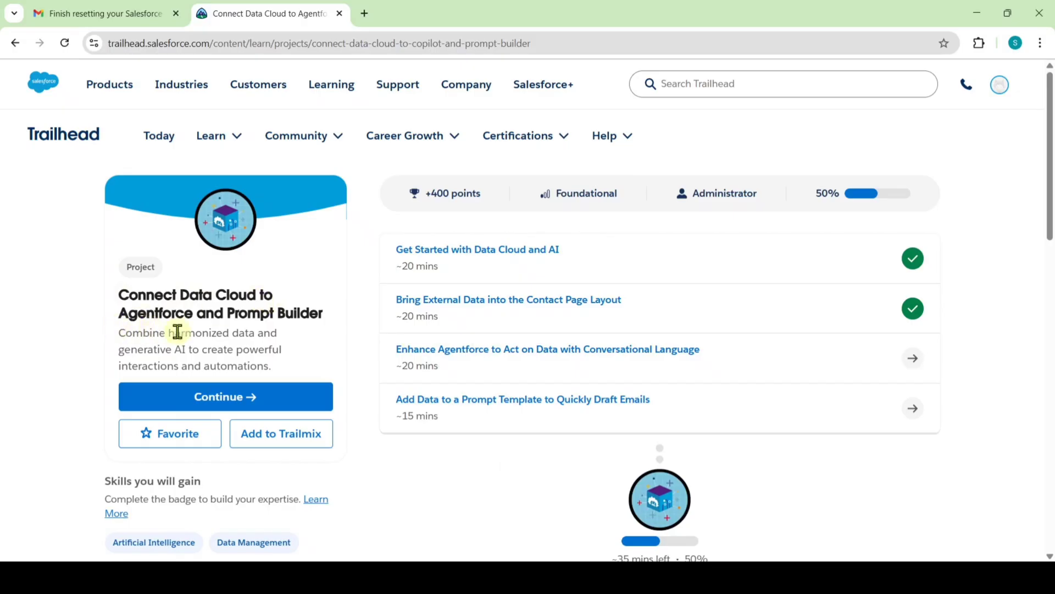
# - Launch the Enhance Agentforce unit's playground and find the Finish a Flow to Log Guest Events instructions
pyautogui.click(496, 354)
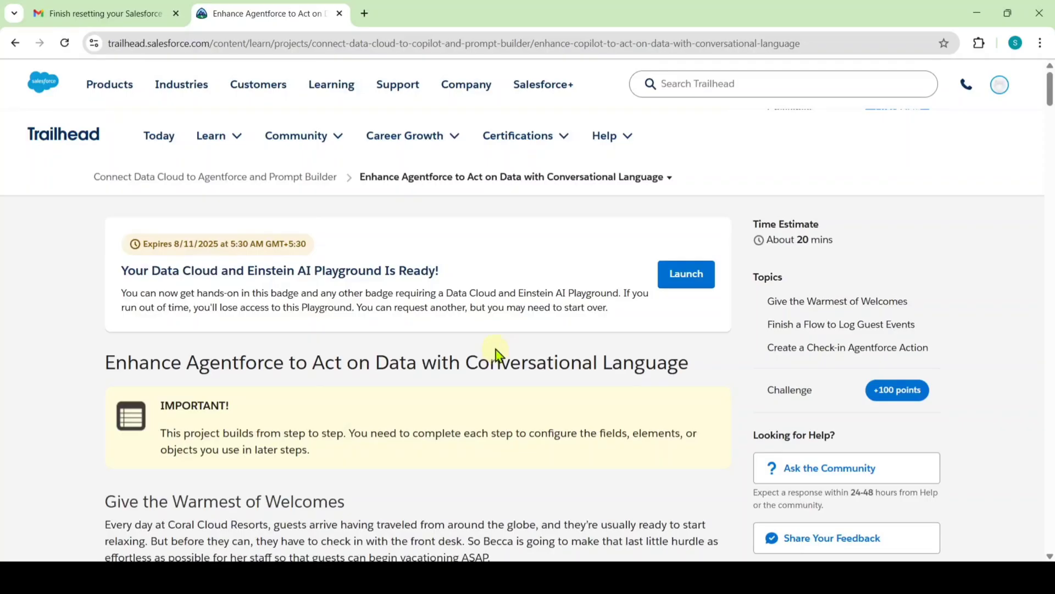
pyautogui.click(660, 272)
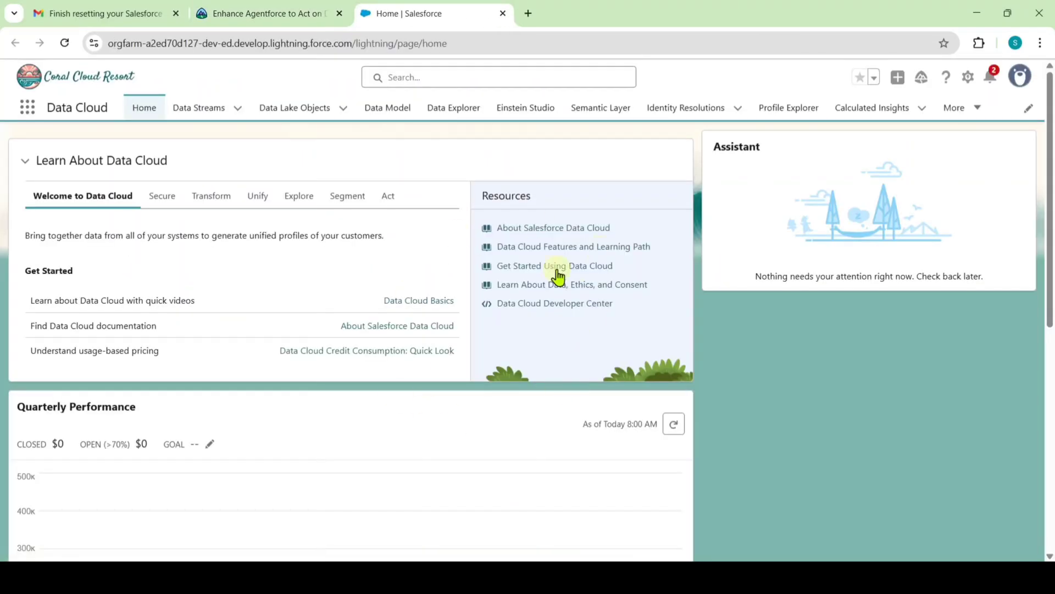
pyautogui.click(301, 13)
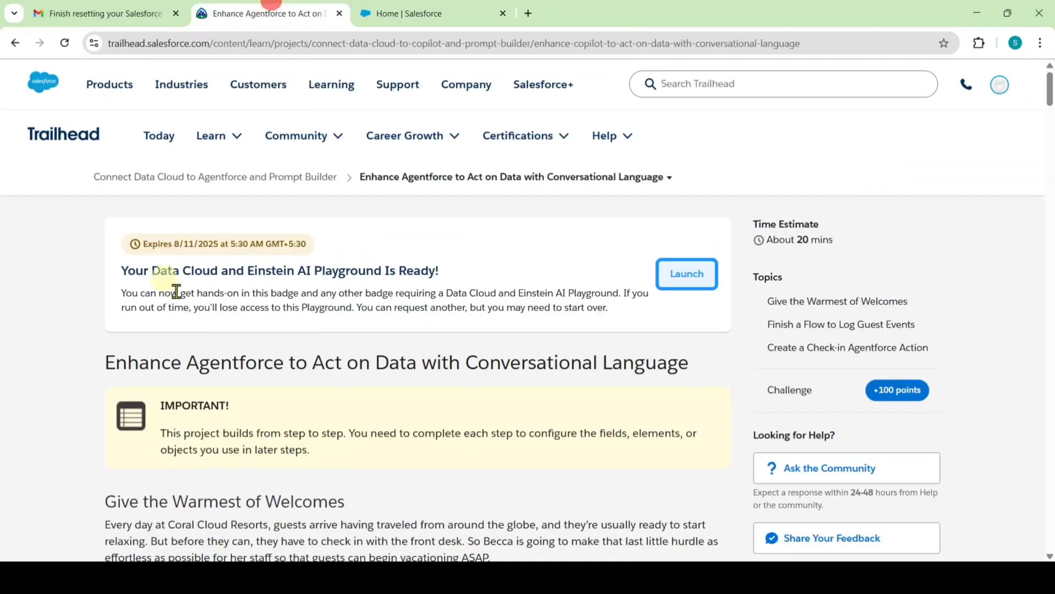
pyautogui.scroll(-5, 330, 355)
pyautogui.scroll(-15, 314, 355)
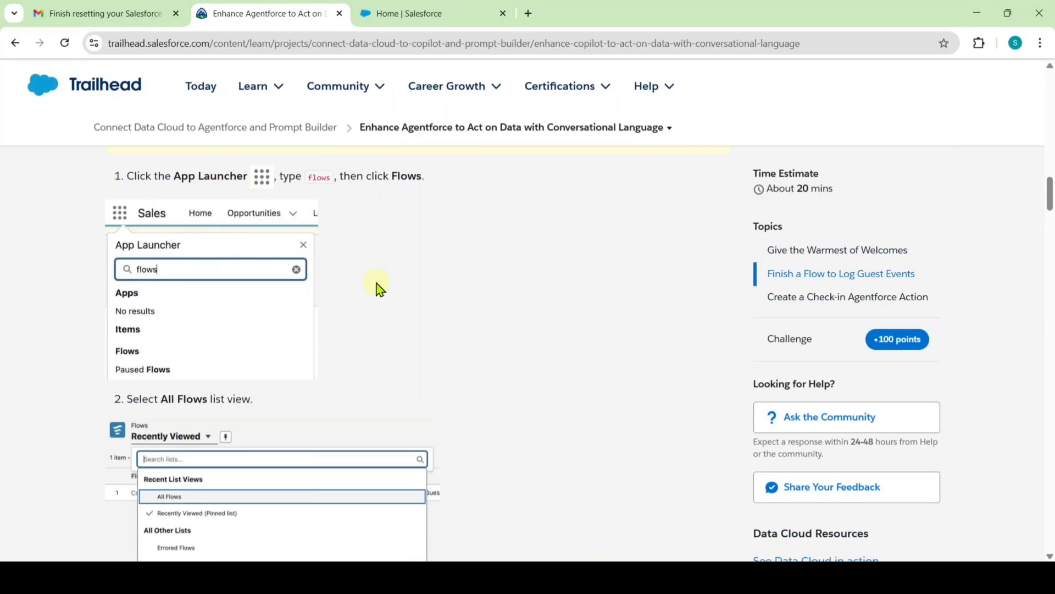
pyautogui.click(378, 11)
# - Open the Create Check-in Guest Event flow record from the All Flows list view
pyautogui.click(27, 107)
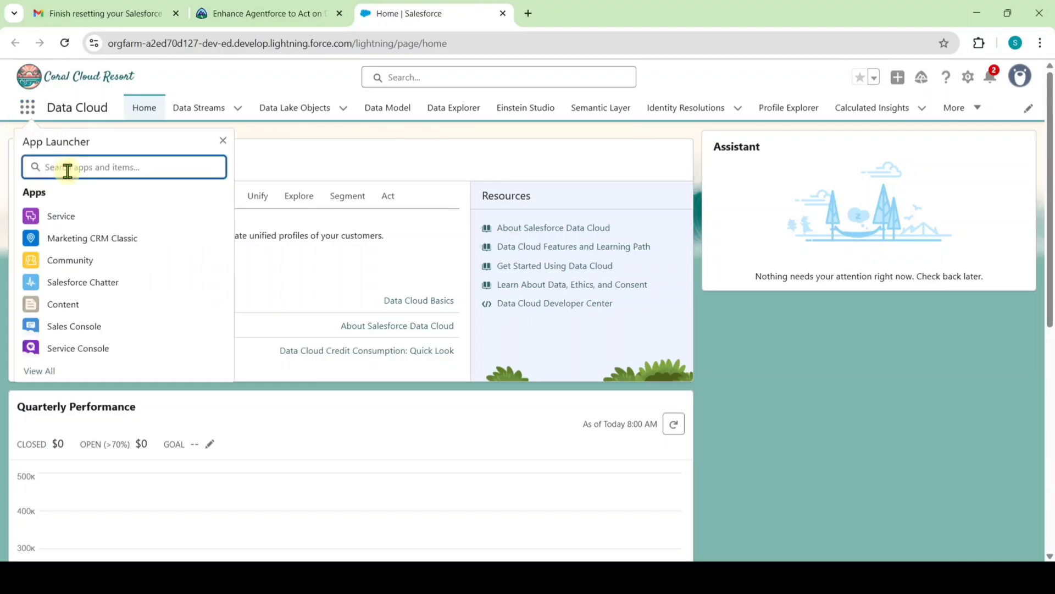
pyautogui.write('flow')
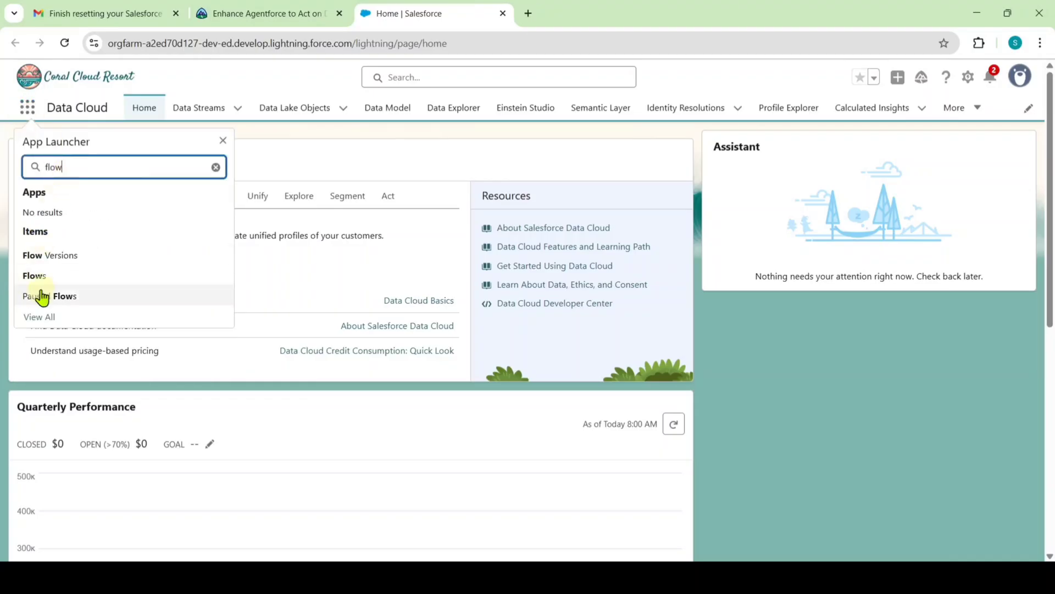
pyautogui.click(33, 276)
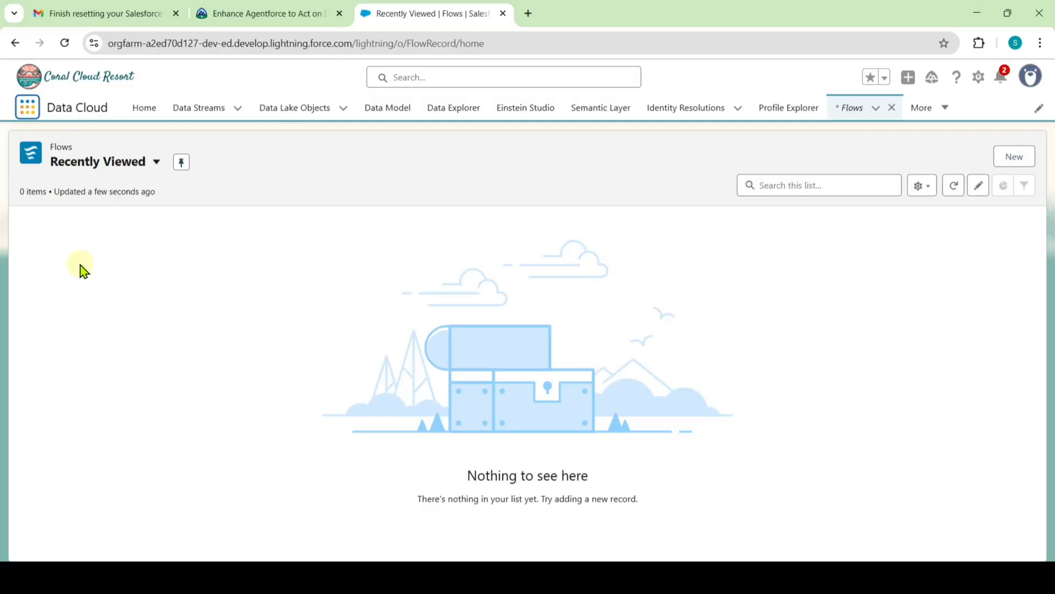
pyautogui.click(83, 164)
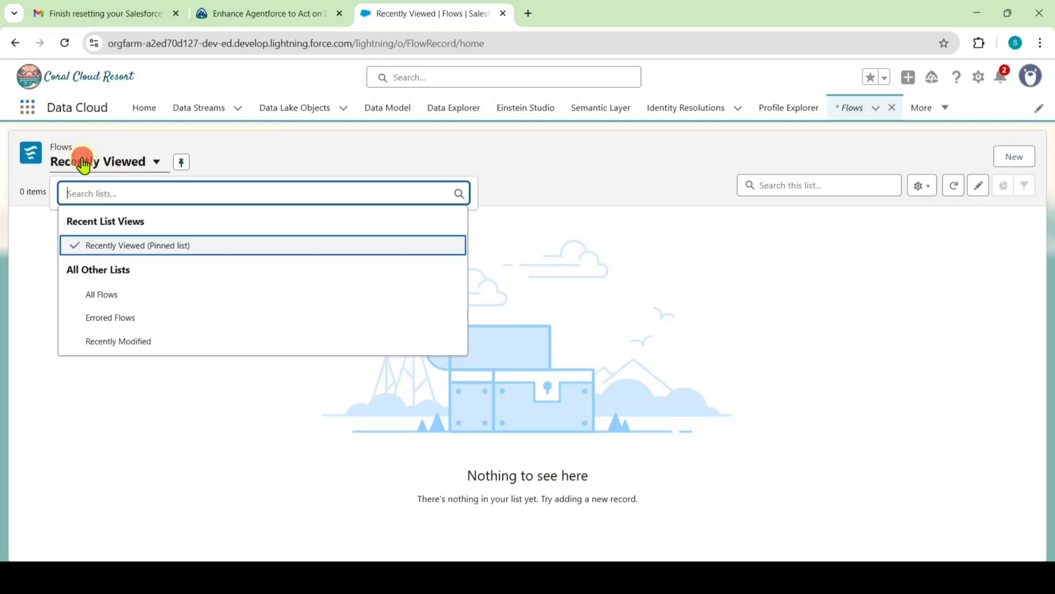
pyautogui.click(90, 295)
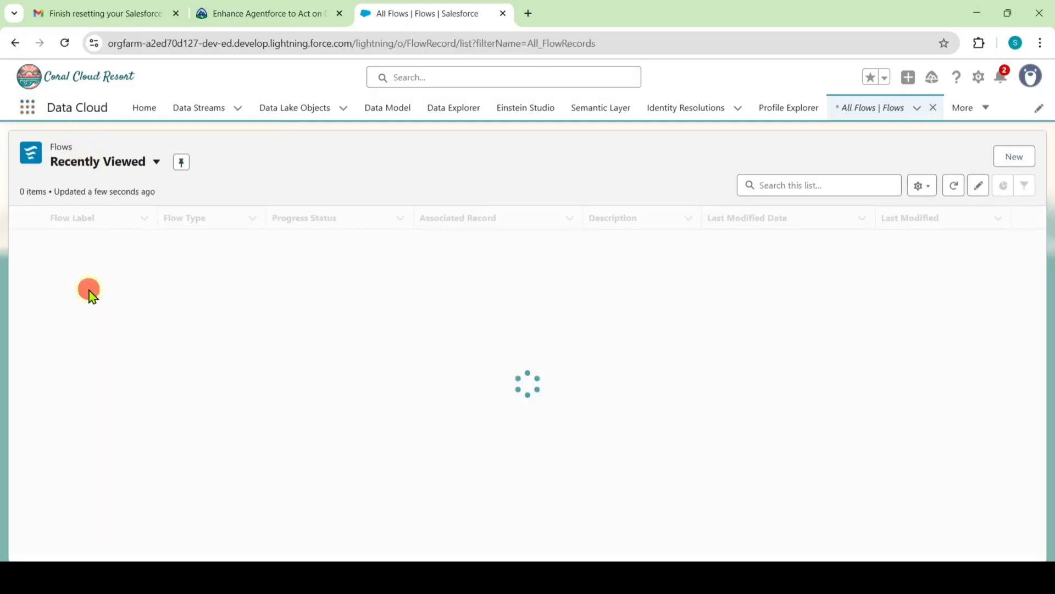
pyautogui.scroll(-2, 131, 336)
pyautogui.scroll(-4, 130, 338)
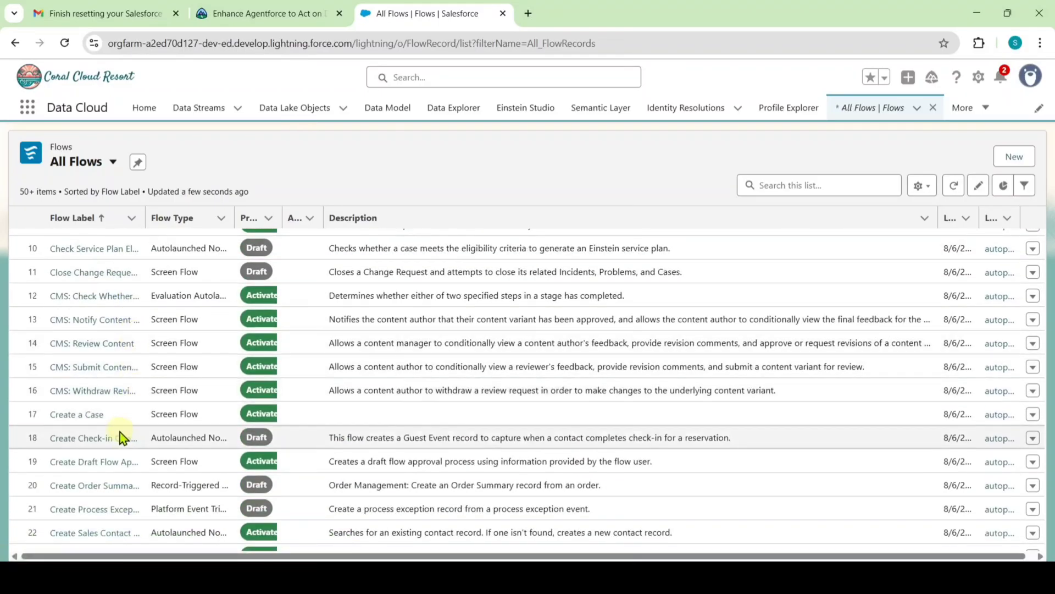
pyautogui.click(68, 439)
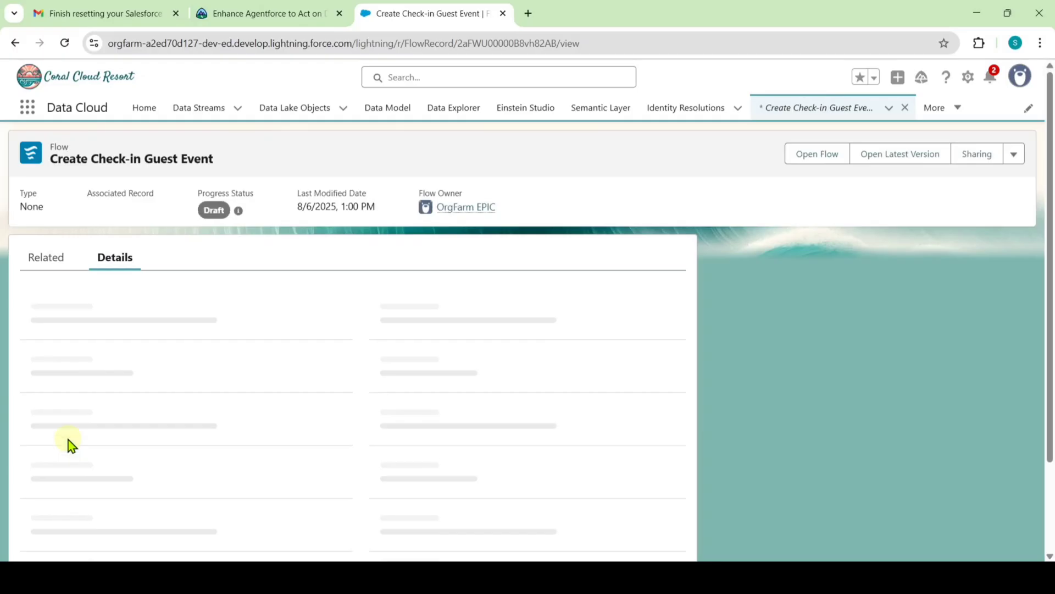
# - Set Unified Link 1 to query the Data Cloud object Unified Link Individual ccid in the default data space
pyautogui.click(805, 161)
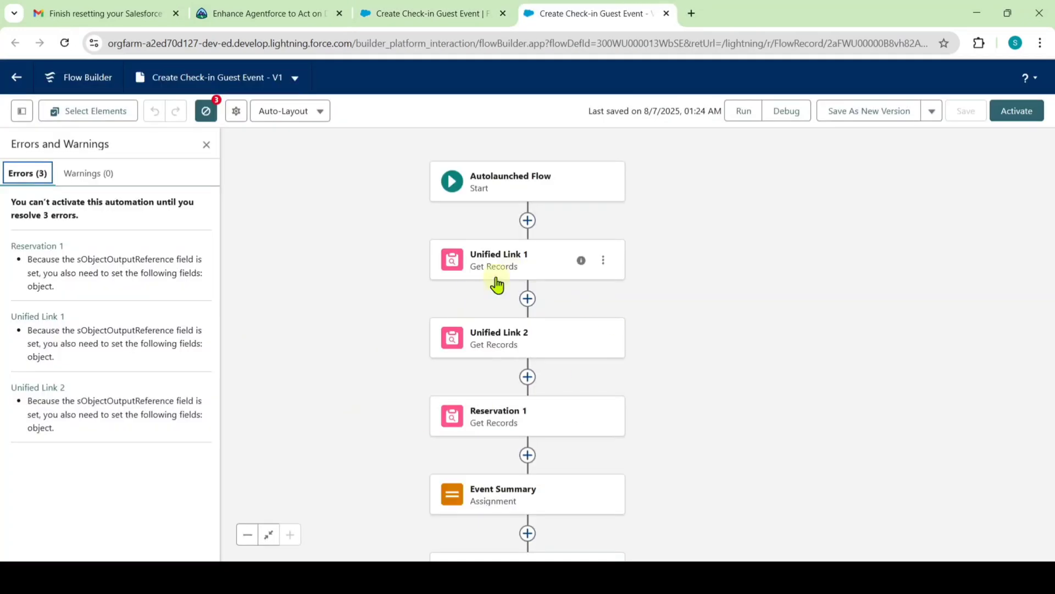
pyautogui.click(495, 260)
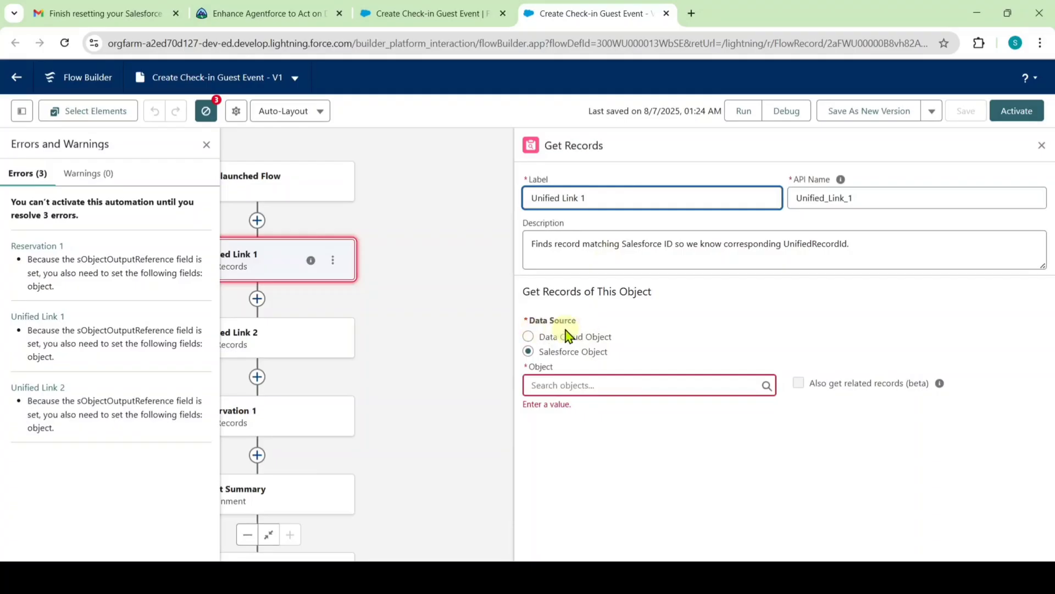
pyautogui.click(527, 337)
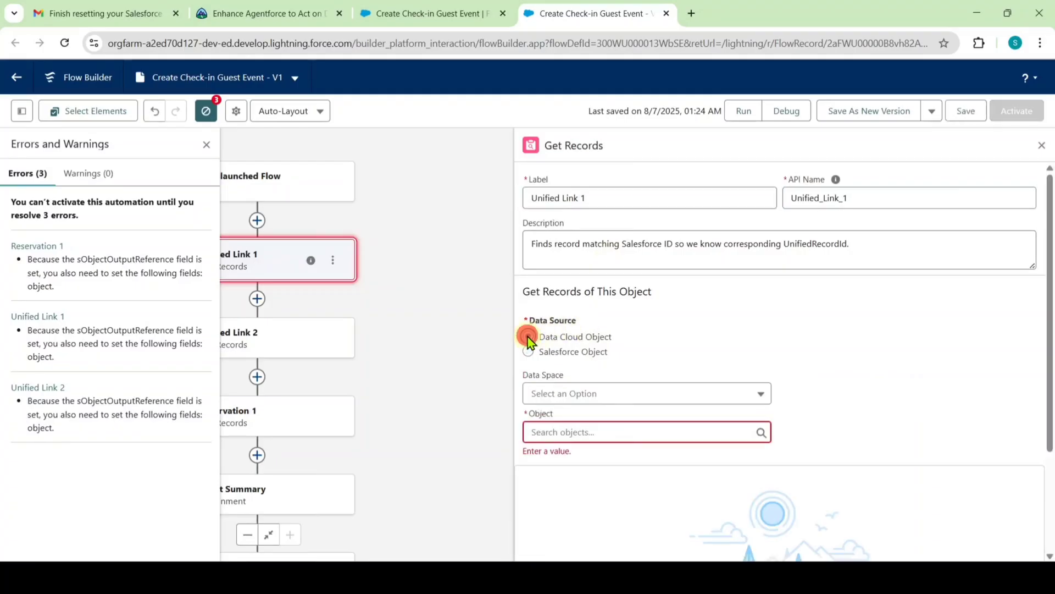
pyautogui.scroll(-3, 575, 269)
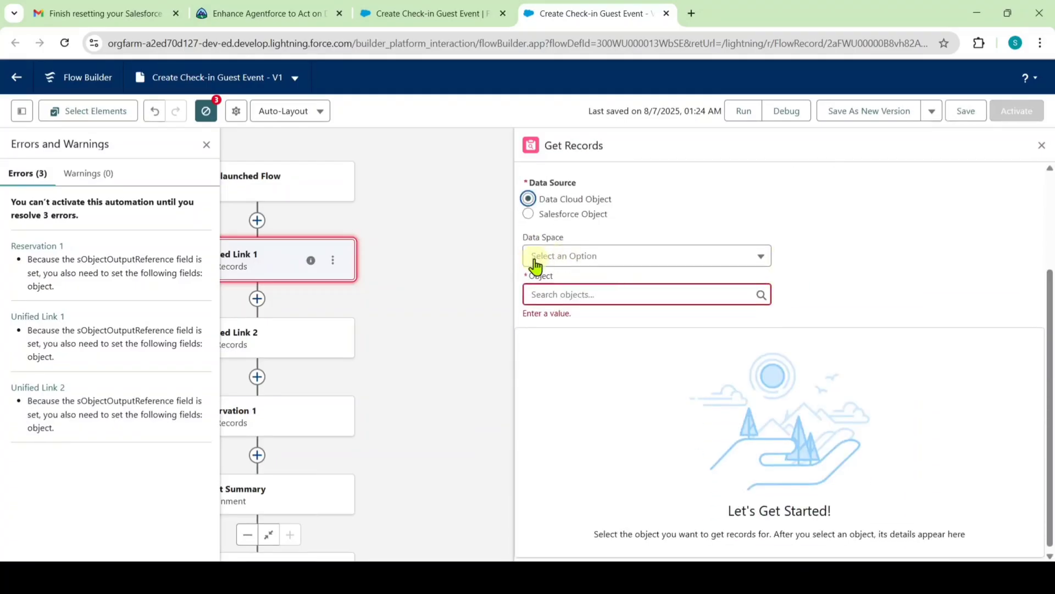
pyautogui.click(588, 256)
pyautogui.click(585, 282)
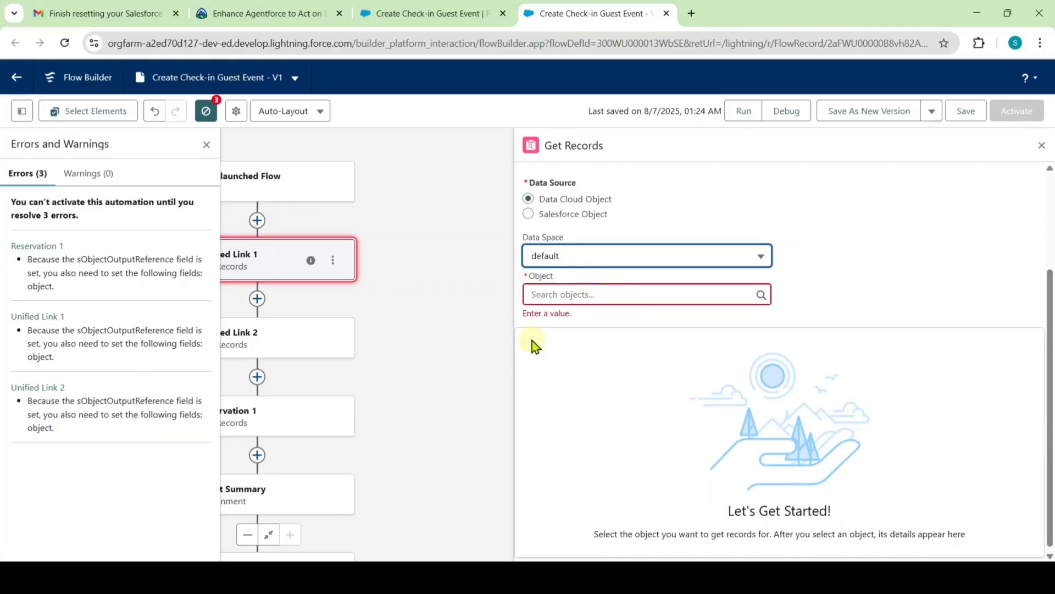
pyautogui.click(556, 293)
pyautogui.write('uni')
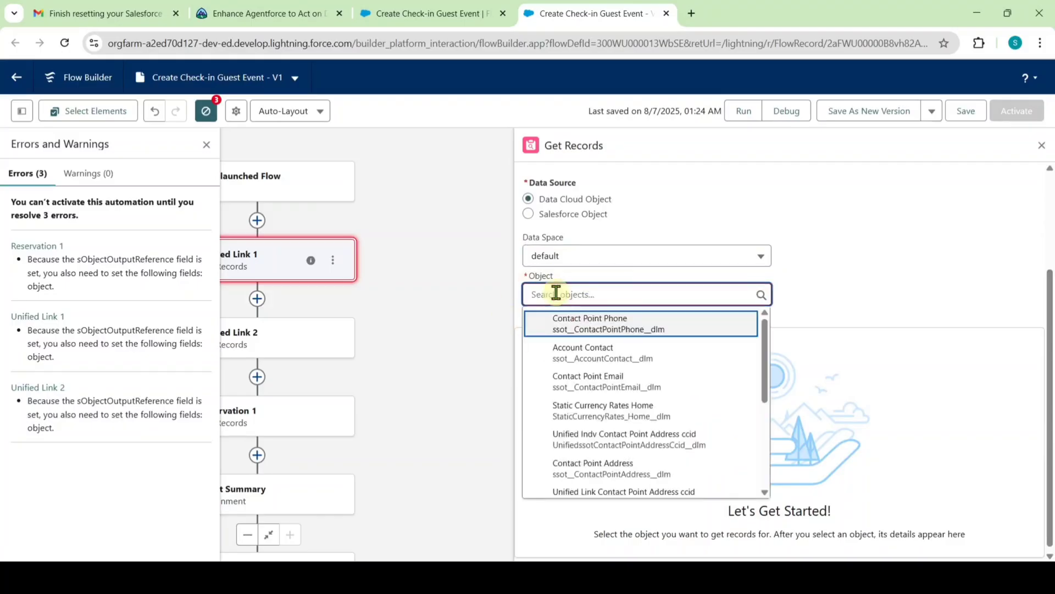
pyautogui.write('fied link')
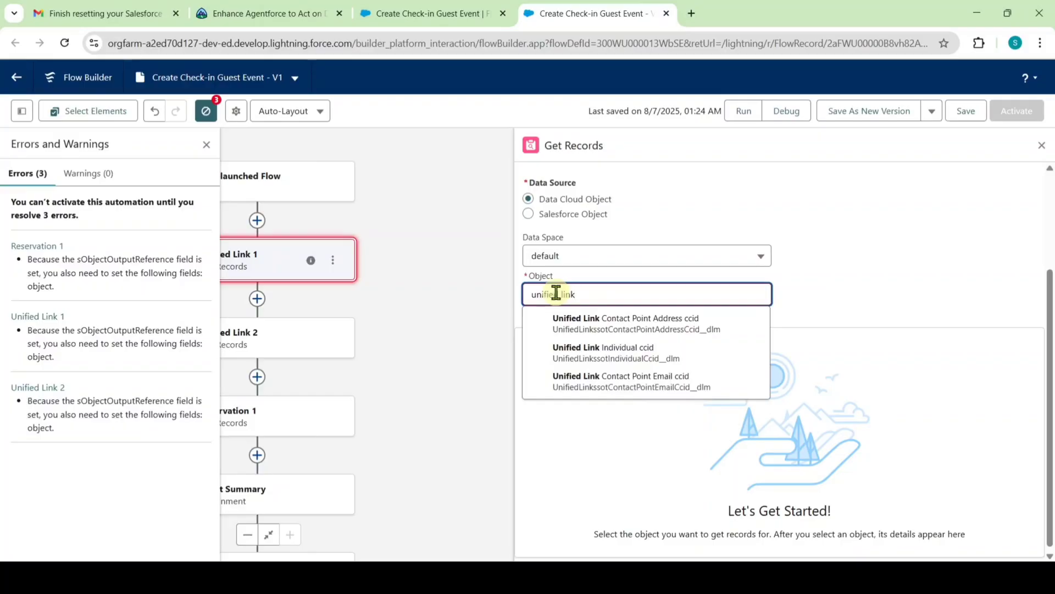
pyautogui.click(597, 356)
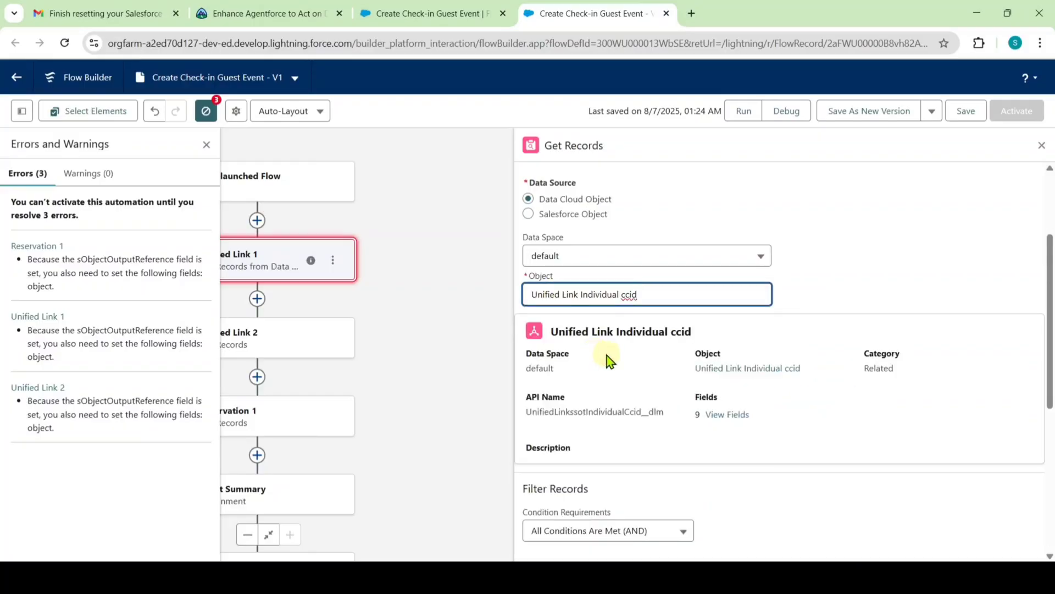
# - Filter Unified Link 1 on Individual Id Equals ContactRecordID
pyautogui.scroll(-3, 651, 313)
pyautogui.scroll(-2, 652, 313)
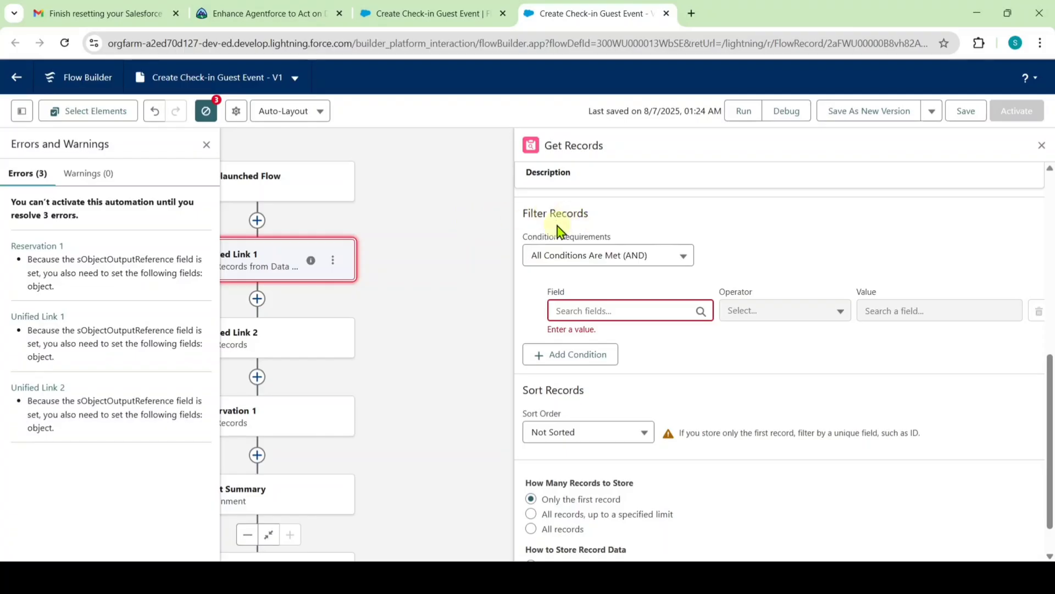
pyautogui.click(578, 311)
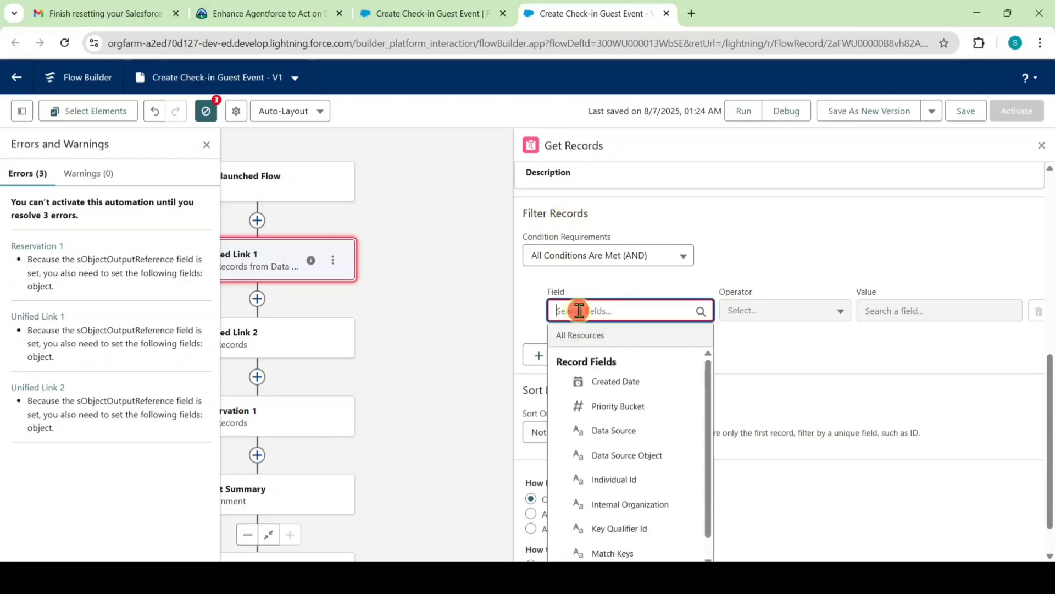
pyautogui.write('indi')
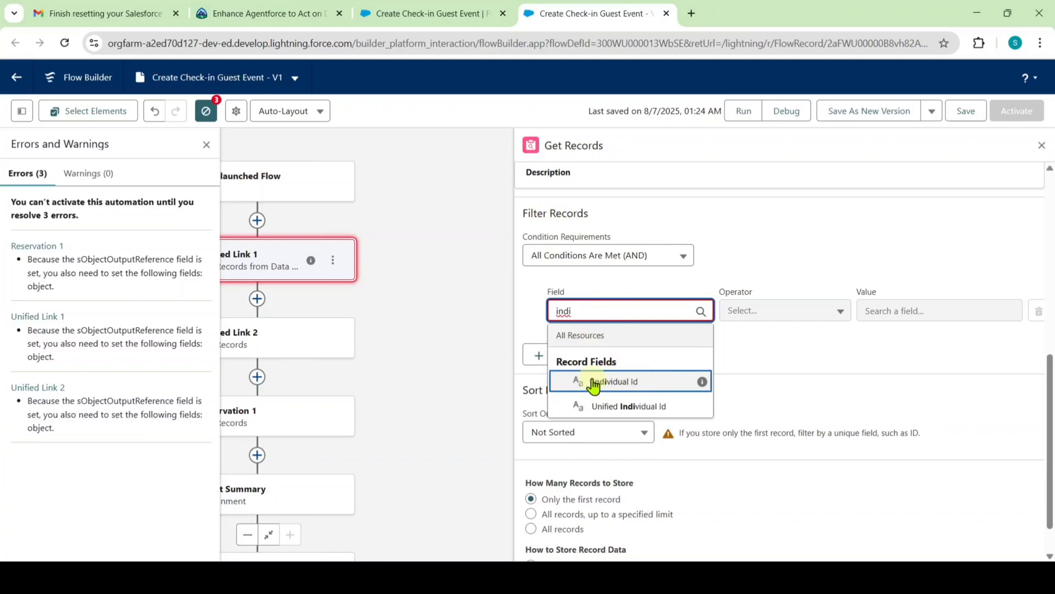
pyautogui.click(637, 382)
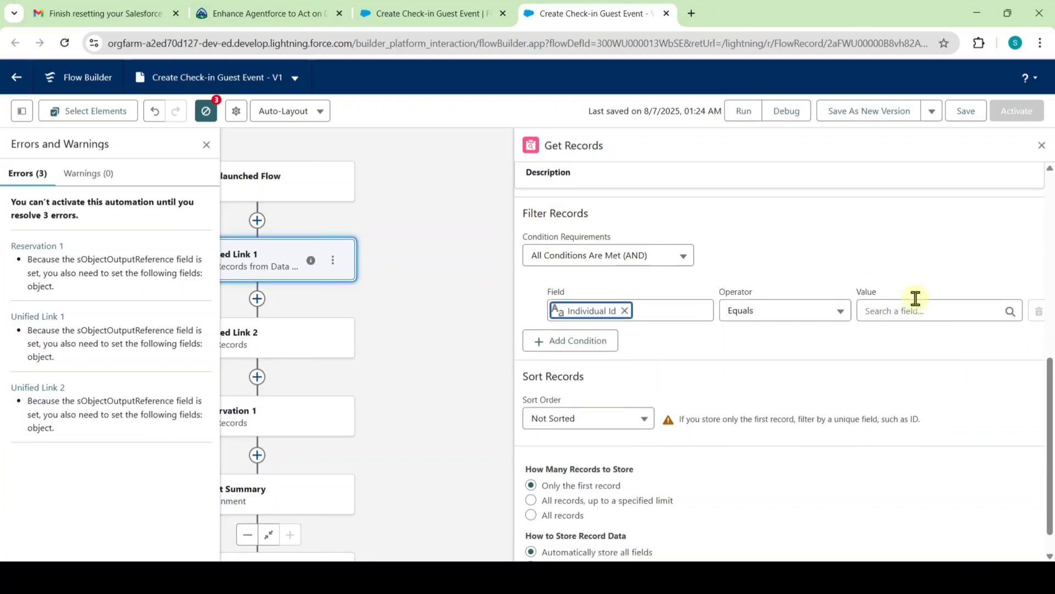
pyautogui.click(889, 312)
pyautogui.write('conta')
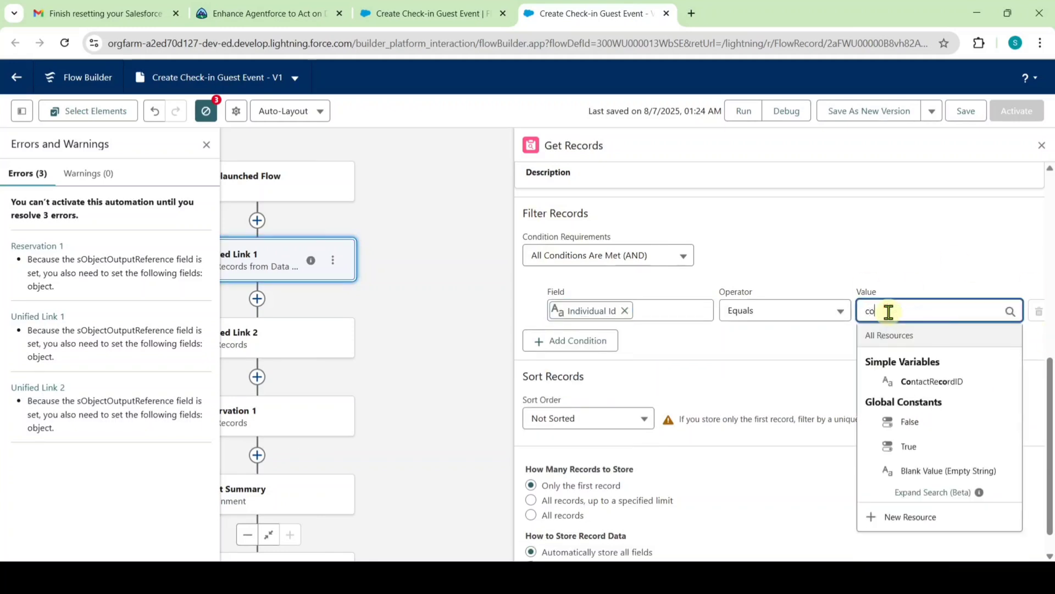
pyautogui.click(917, 385)
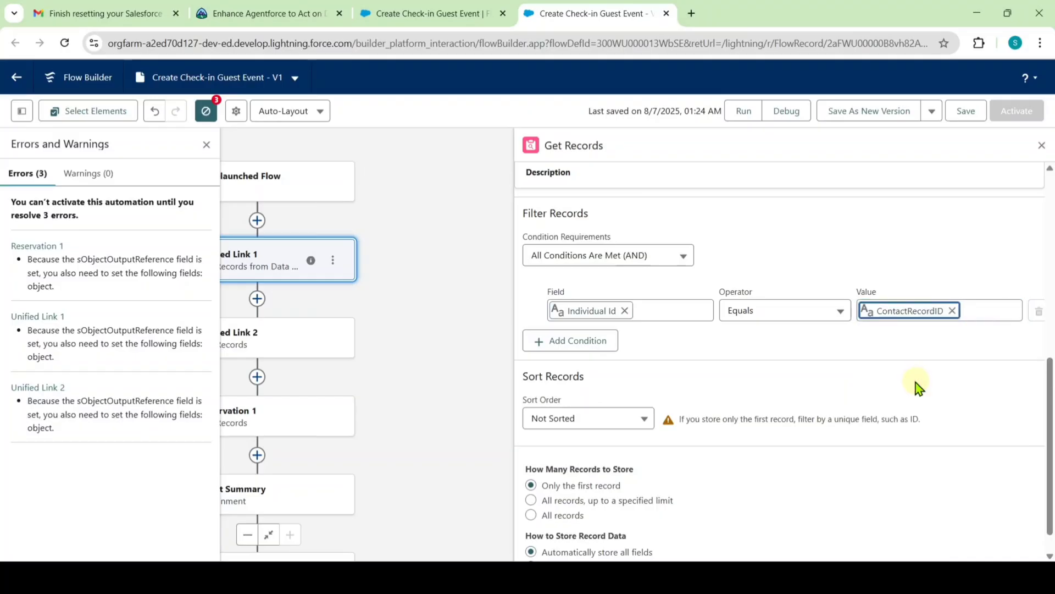
pyautogui.click(1042, 147)
pyautogui.moveTo(448, 352); pyautogui.dragTo(653, 257)
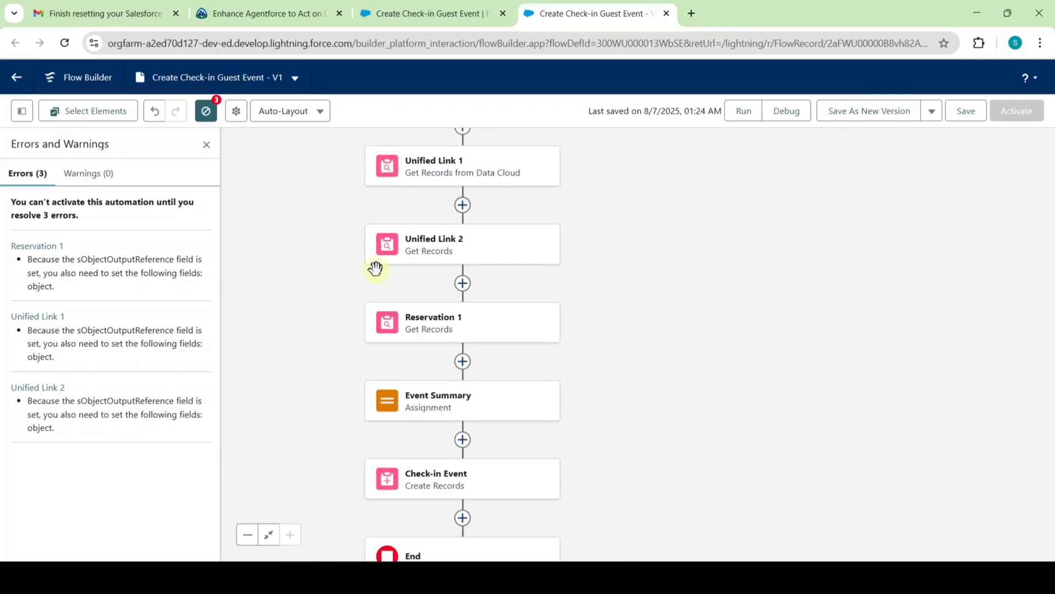
# - Set Unified Link 2 to query Data Cloud object Unified Link Individual ccid in the default data space
pyautogui.click(441, 242)
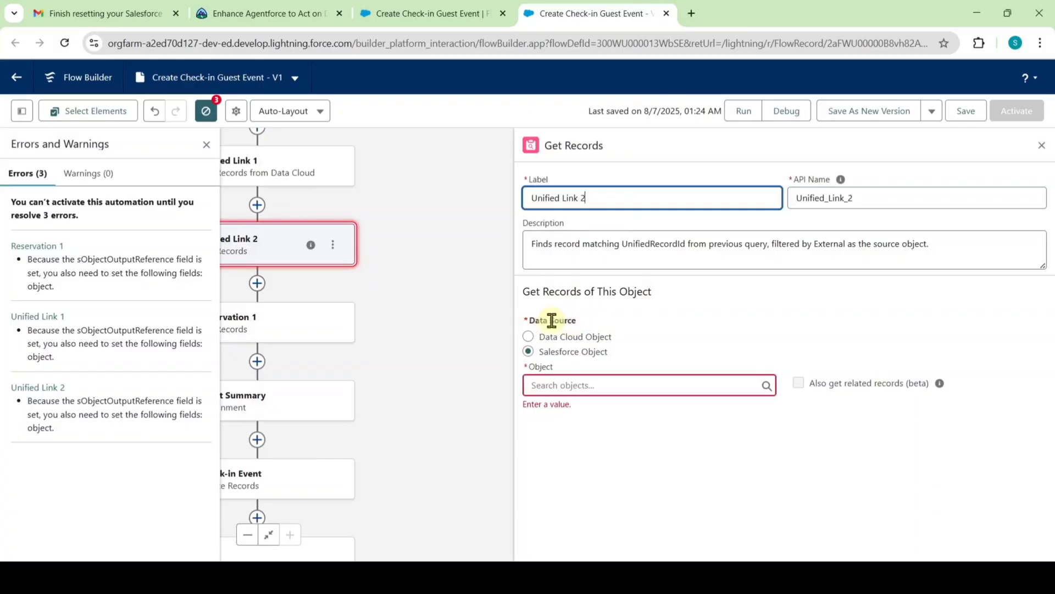
pyautogui.click(529, 337)
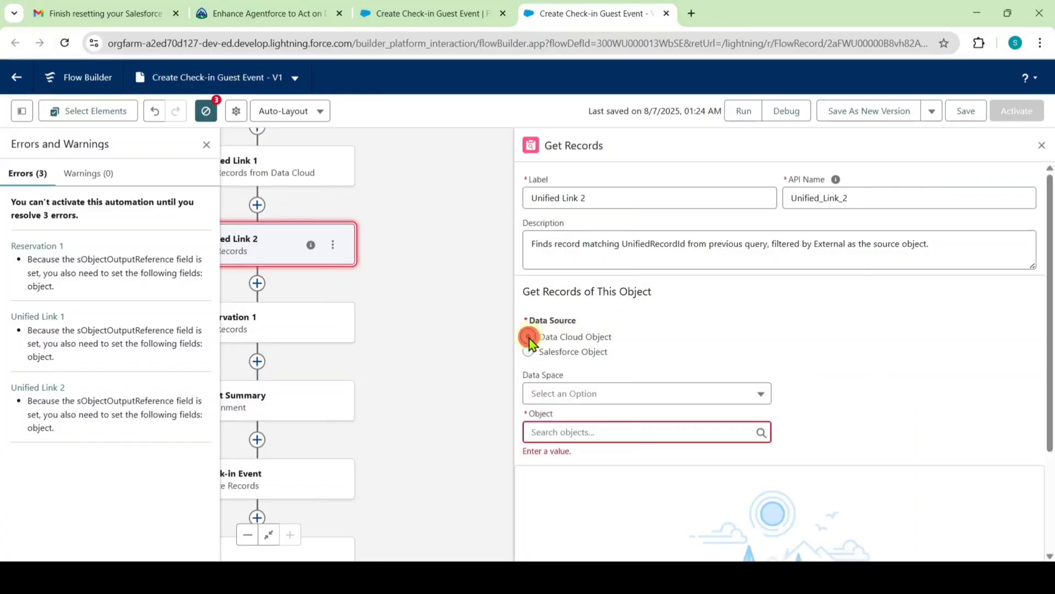
pyautogui.scroll(-1, 653, 278)
pyautogui.click(564, 329)
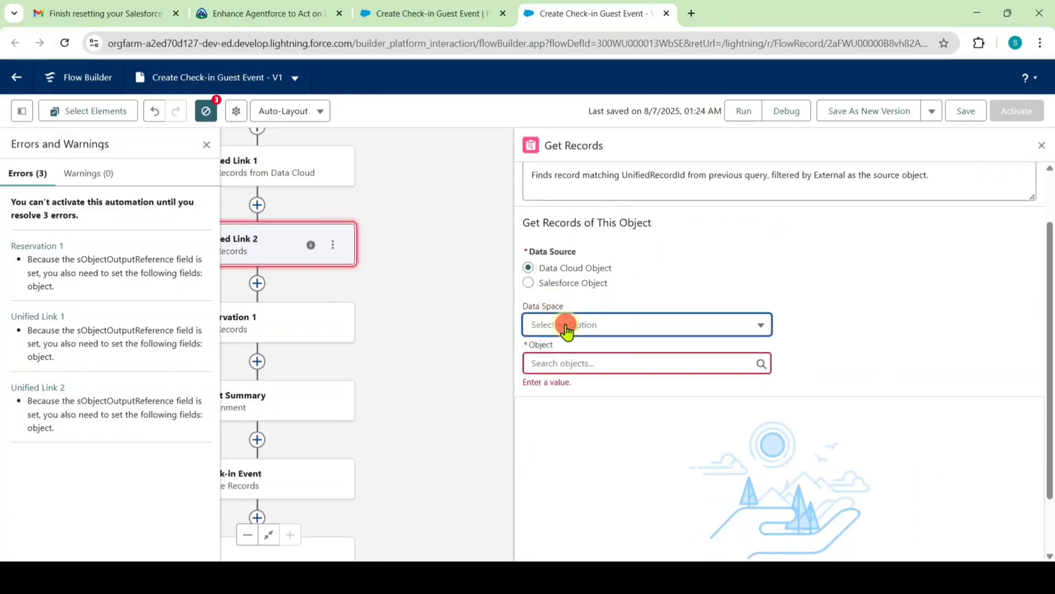
pyautogui.click(574, 348)
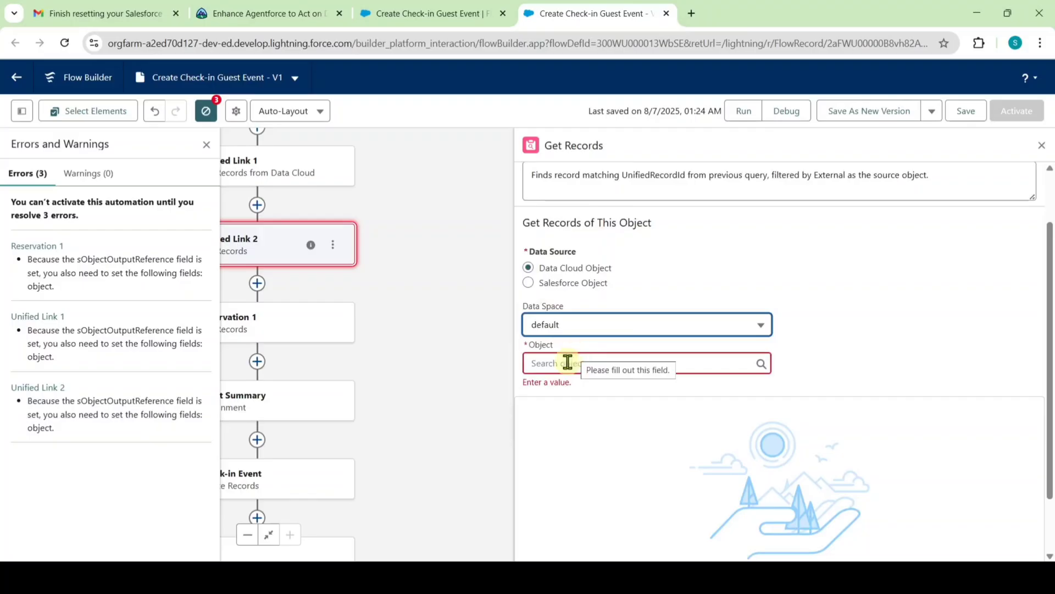
pyautogui.click(568, 362)
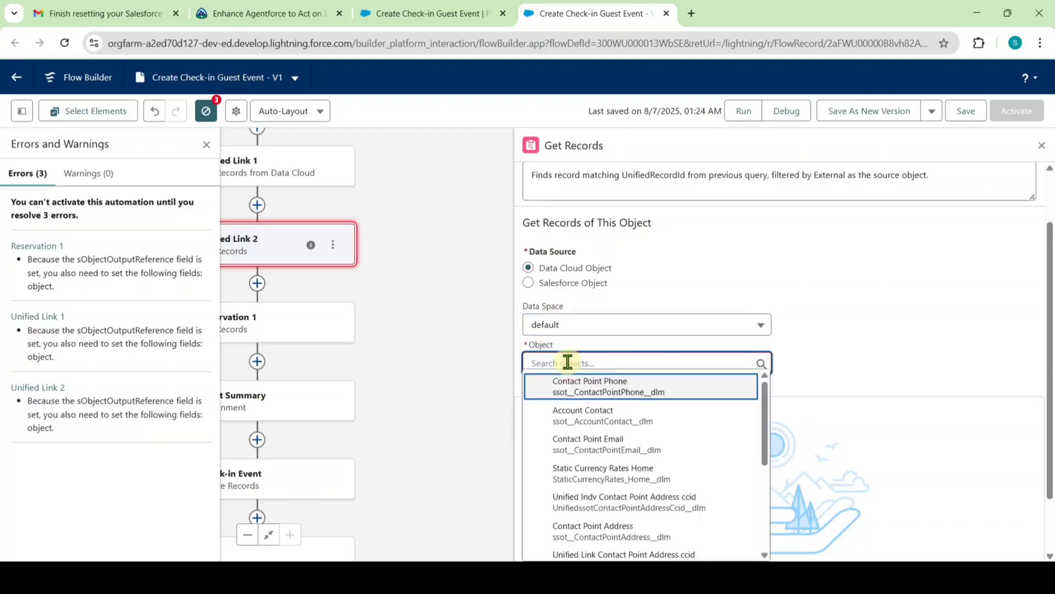
pyautogui.write('unified lin')
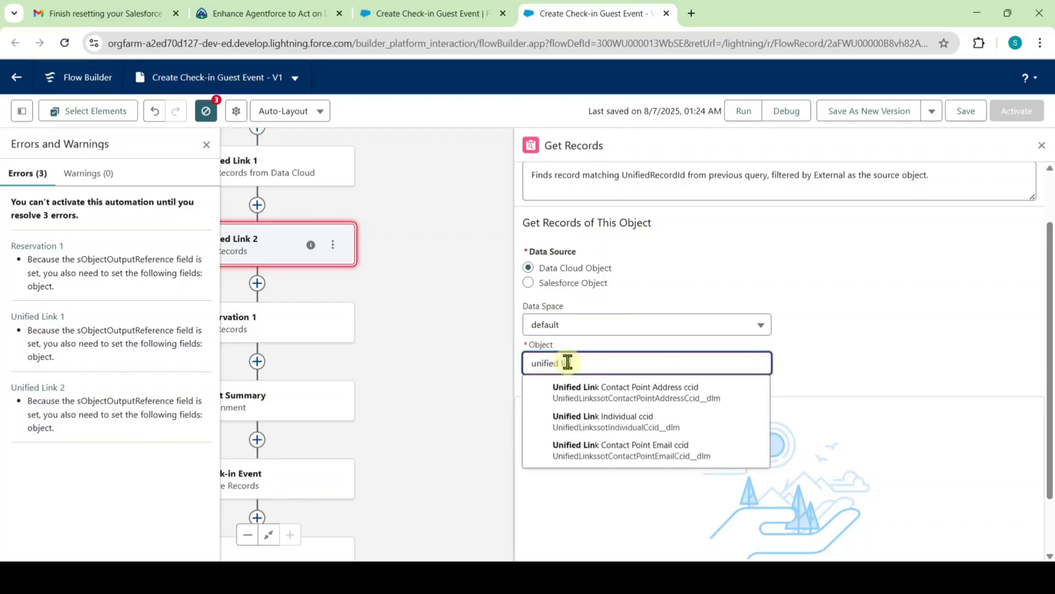
pyautogui.press('BackSpace')
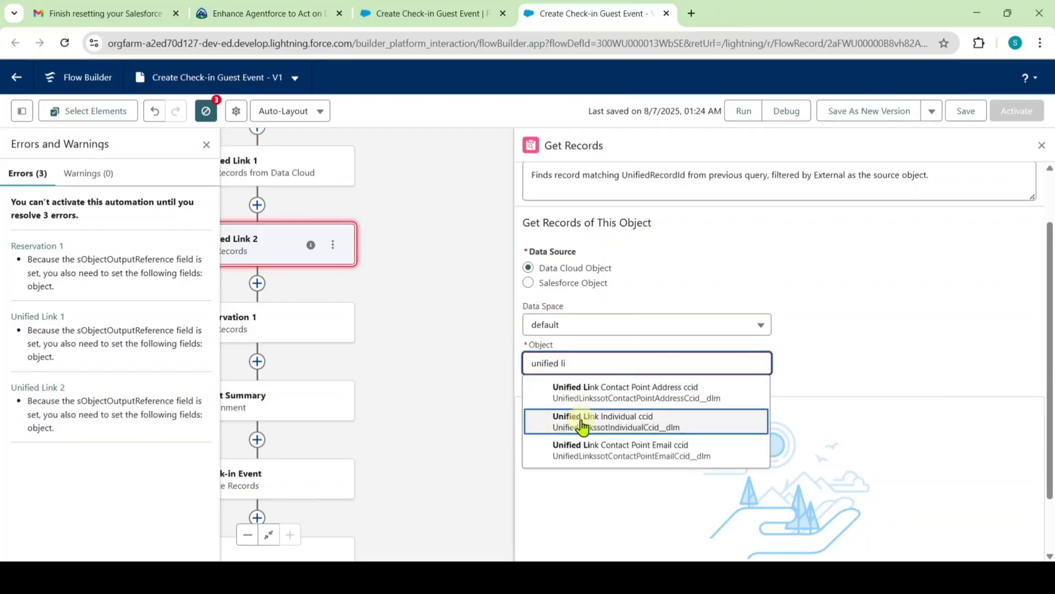
pyautogui.click(618, 420)
# - Add a Unified Individual Id filter equal to the Unified Link 1 reference copied from Trailhead
pyautogui.scroll(-5, 618, 414)
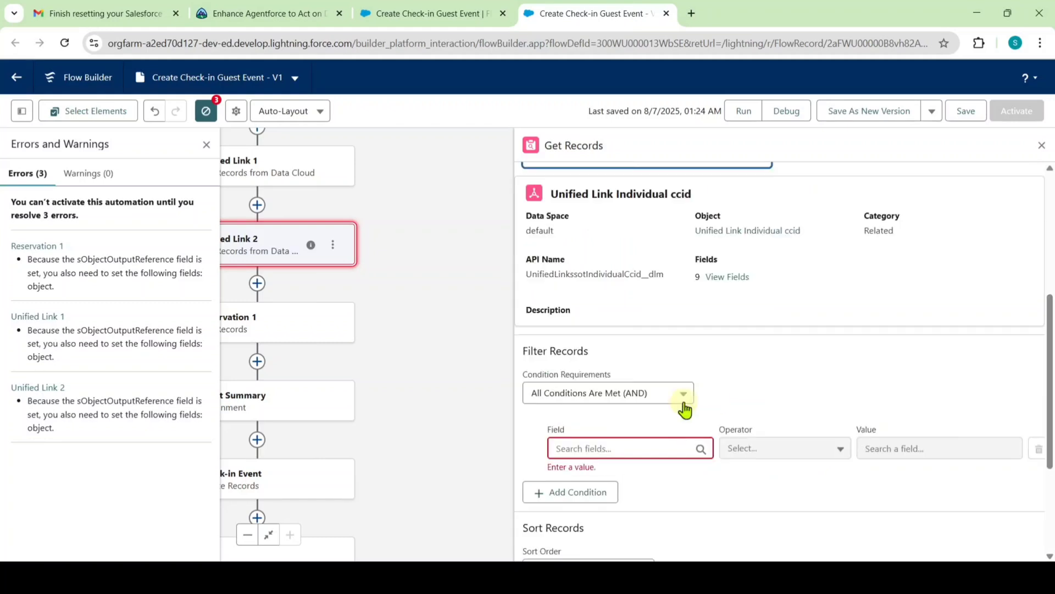
pyautogui.click(603, 378)
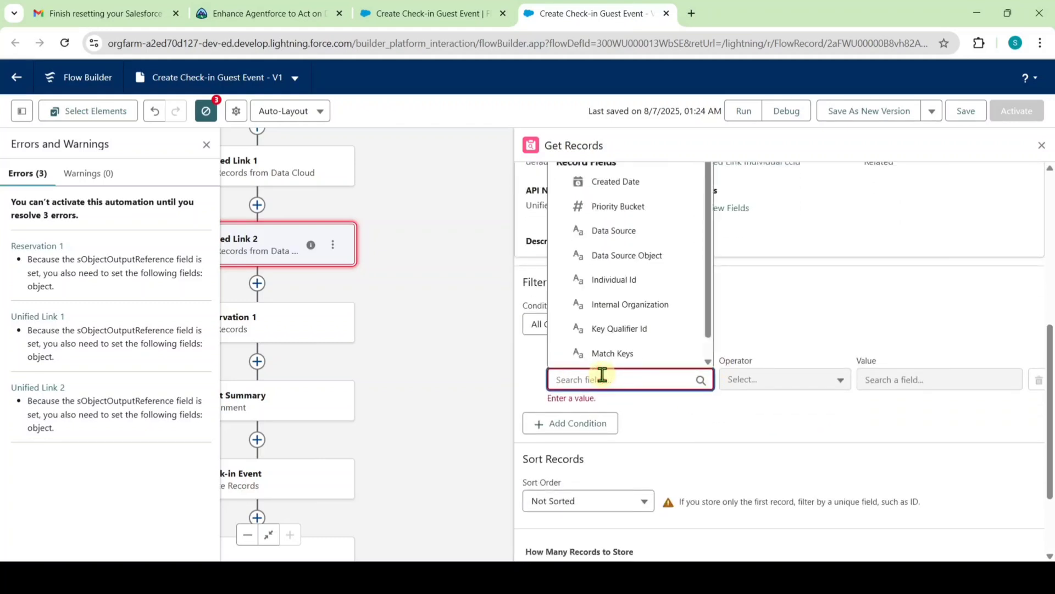
pyautogui.write('unified')
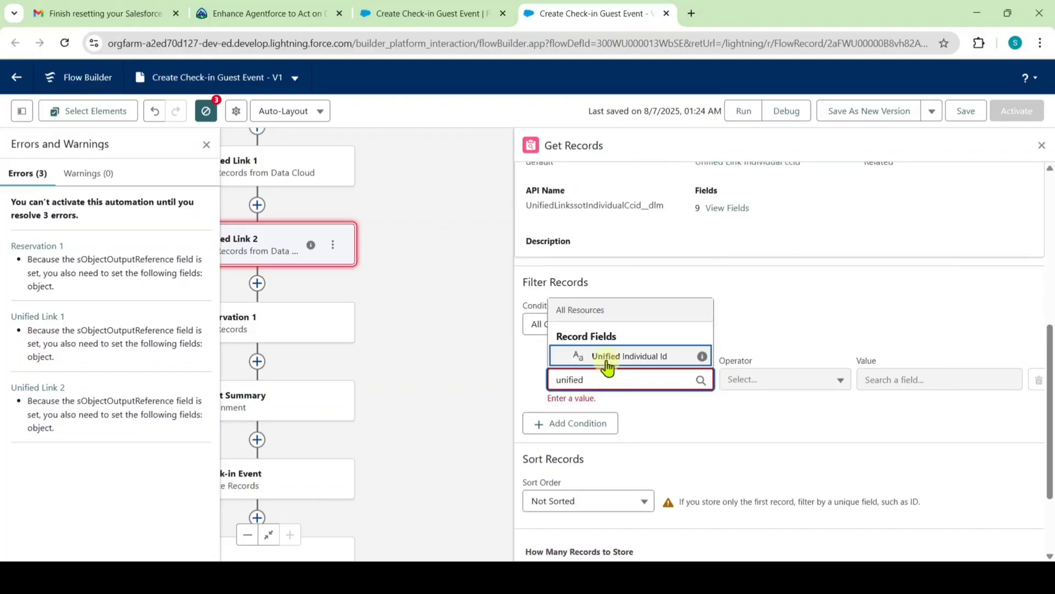
pyautogui.click(615, 355)
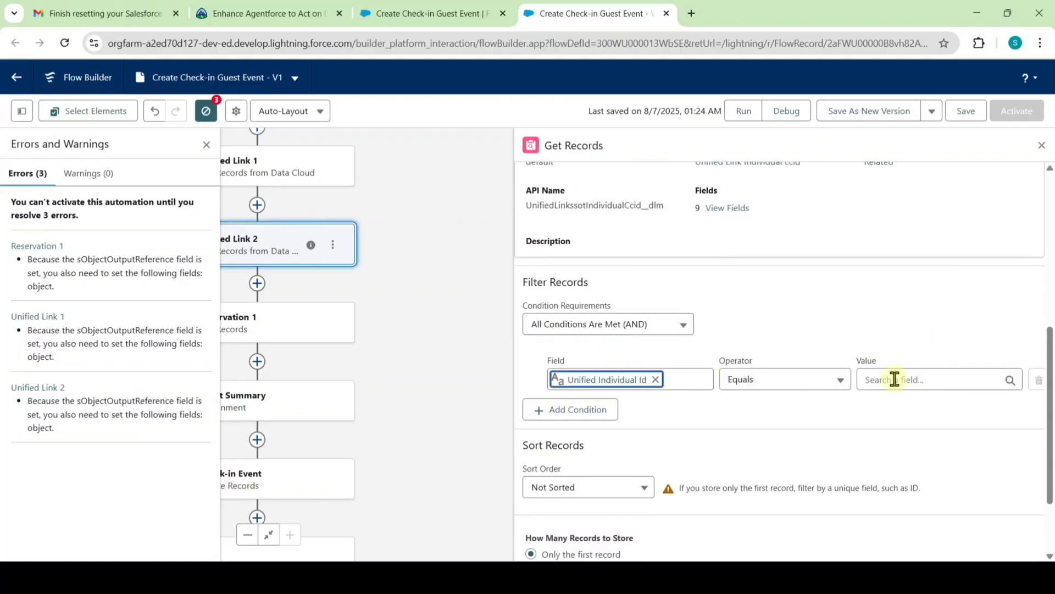
pyautogui.click(295, 8)
pyautogui.scroll(-20, 324, 304)
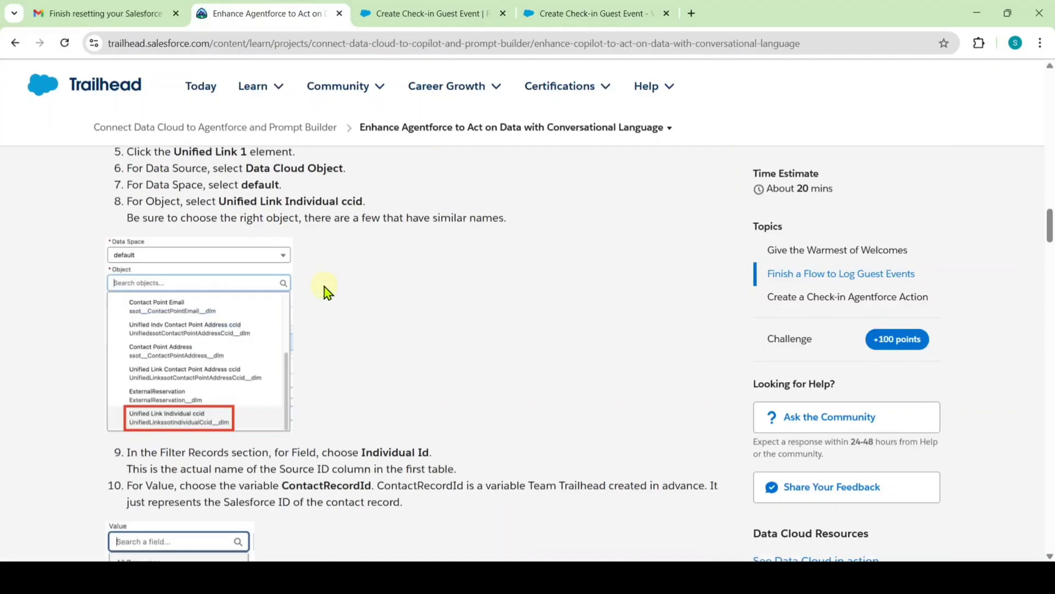
pyautogui.scroll(-1, 326, 291)
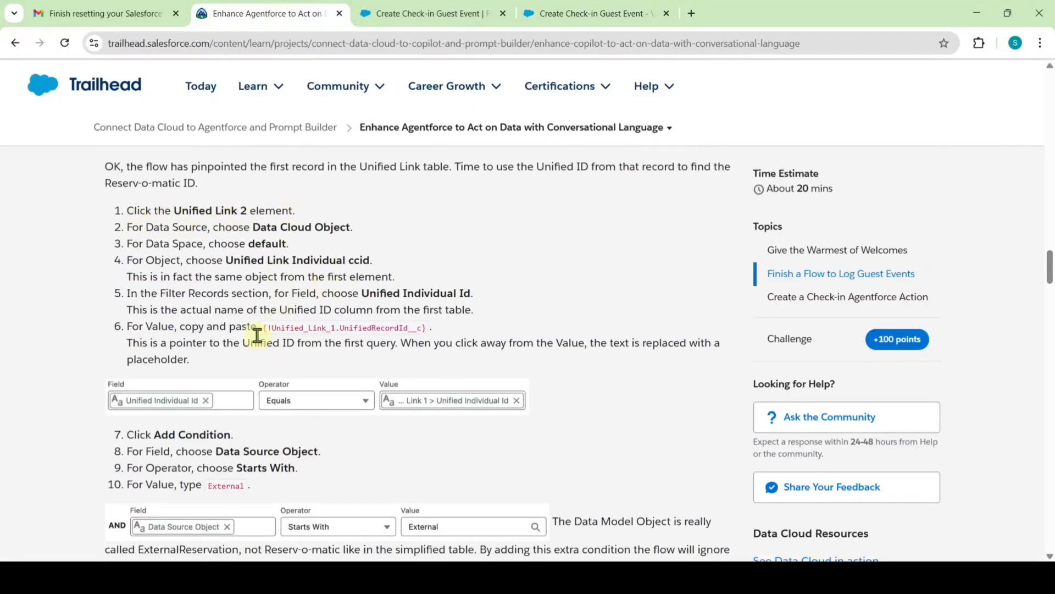
pyautogui.moveTo(263, 325); pyautogui.dragTo(413, 327)
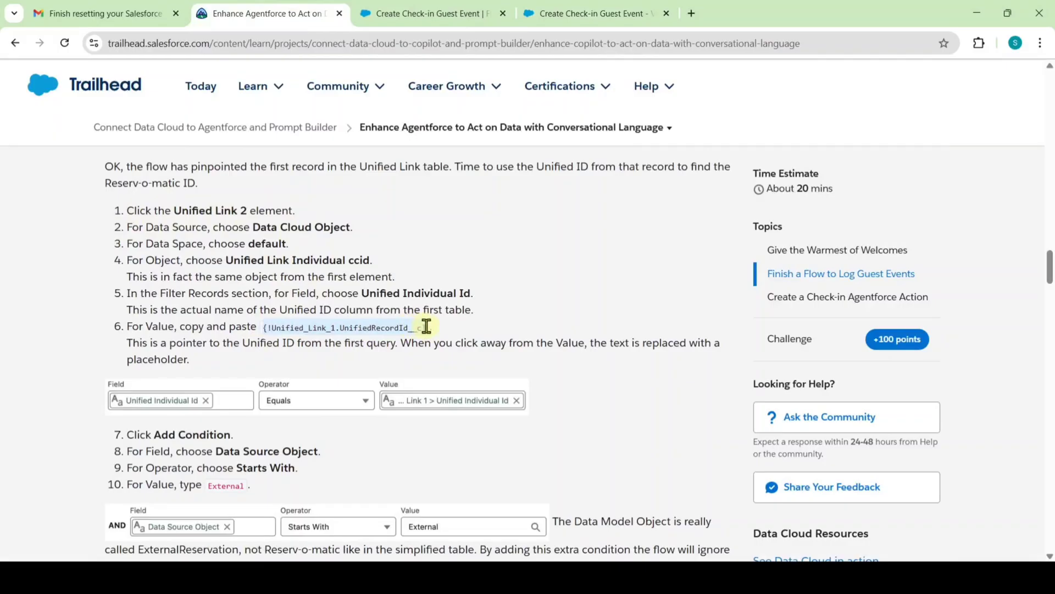
pyautogui.click(562, 9)
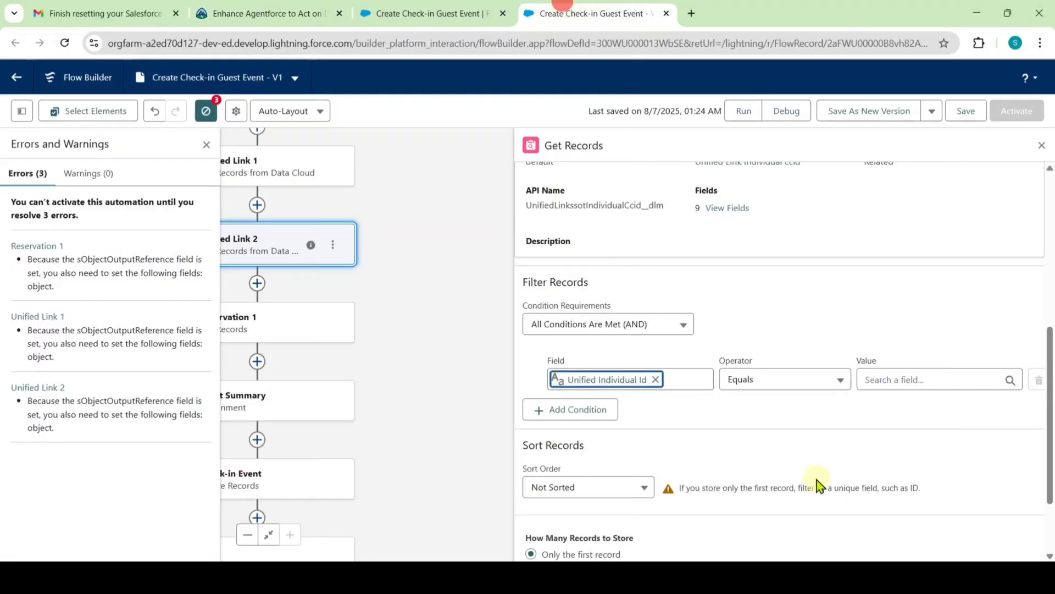
pyautogui.click(883, 380)
pyautogui.write('{!Unified_Link_1.UnifiedRecordId__c}')
pyautogui.click(774, 335)
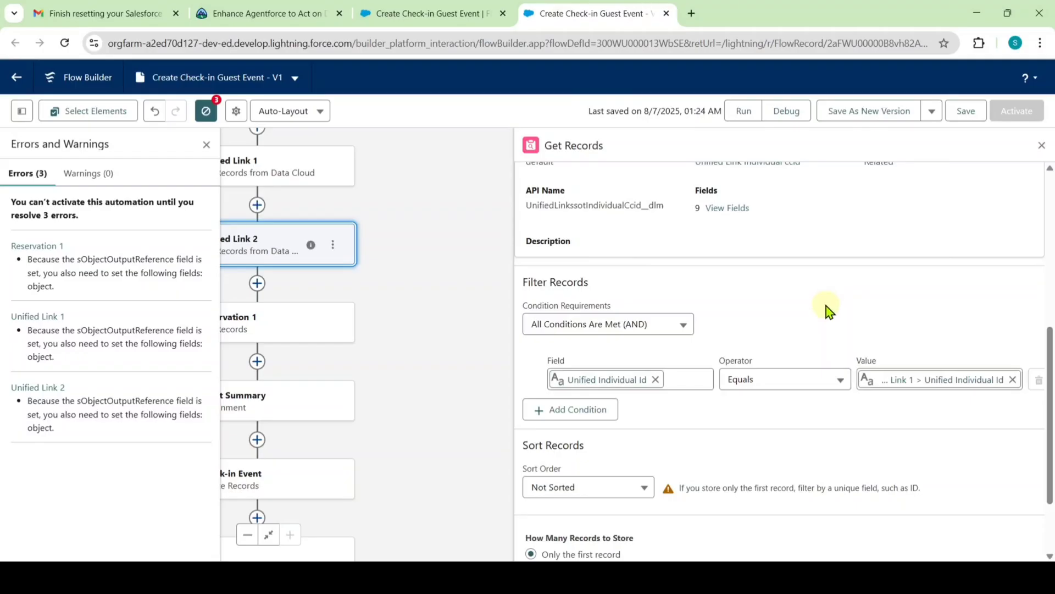
pyautogui.scroll(-1, 834, 336)
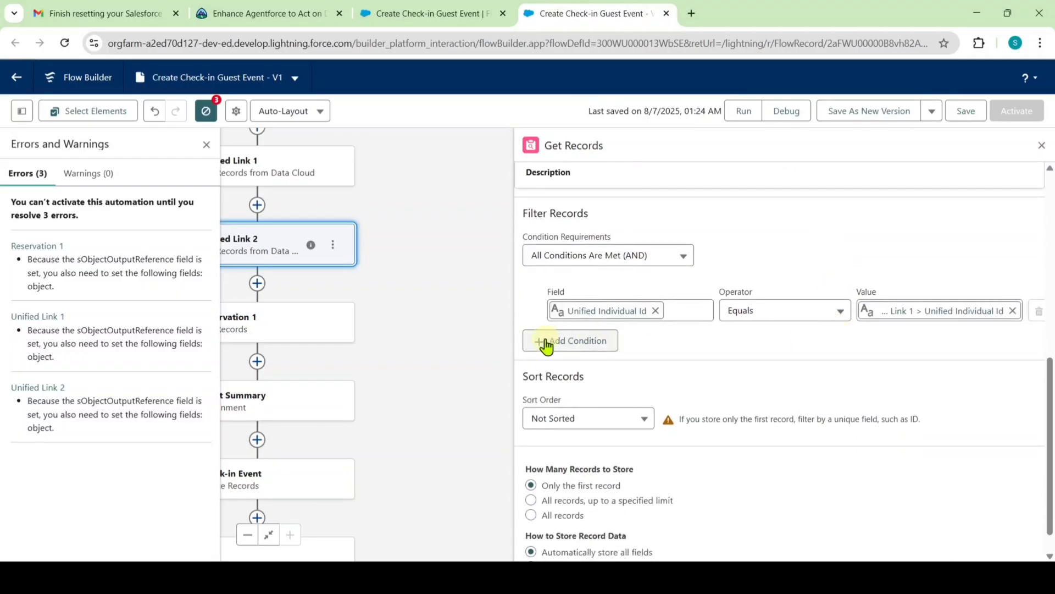
# - Add a second filter: Data Source Object Starts With External
pyautogui.click(577, 344)
pyautogui.scroll(-1, 577, 314)
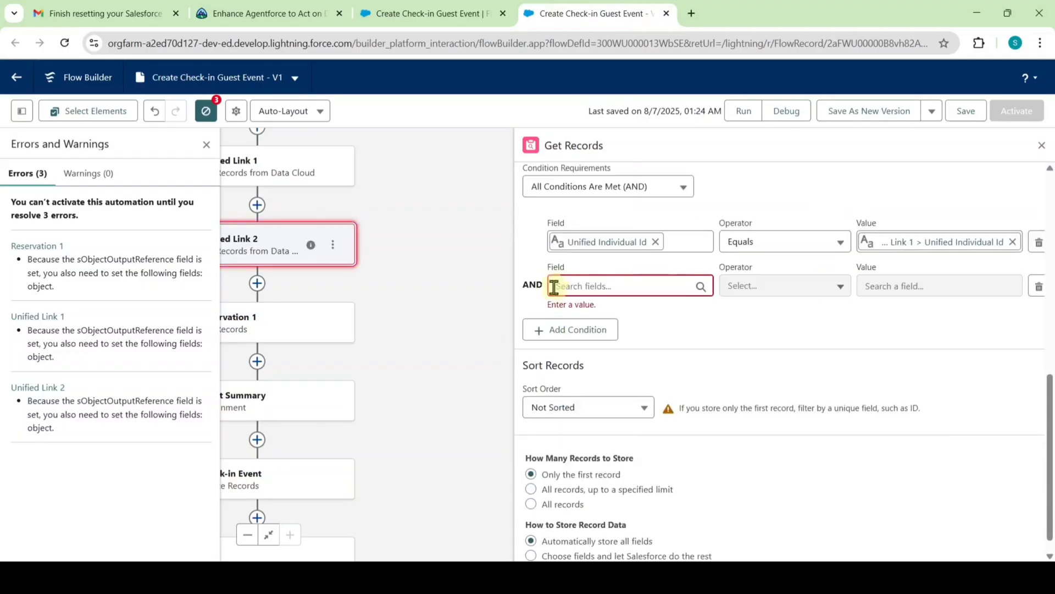
pyautogui.click(590, 286)
pyautogui.write('data')
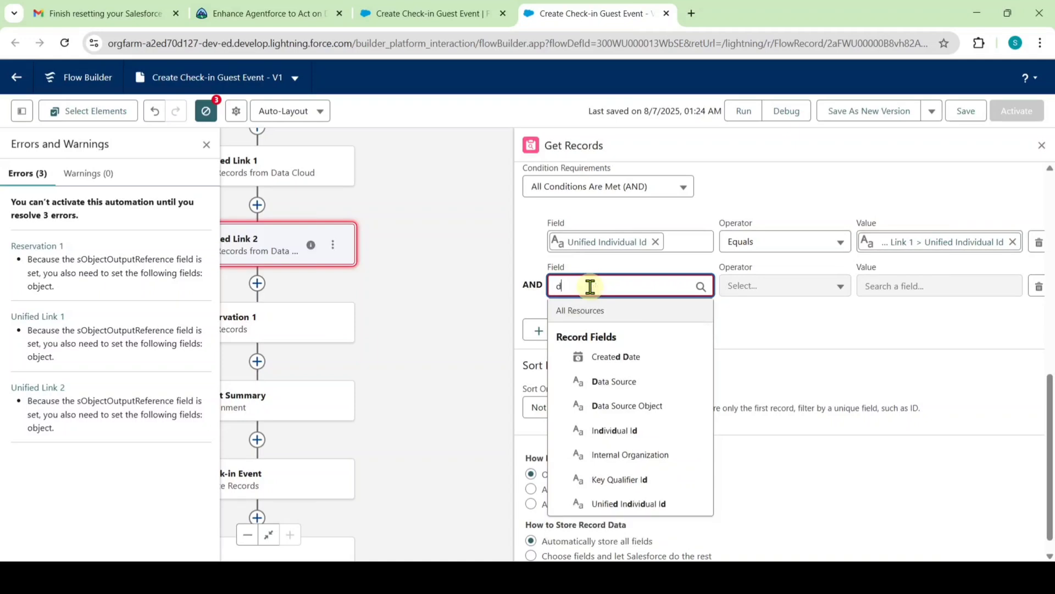
pyautogui.click(628, 382)
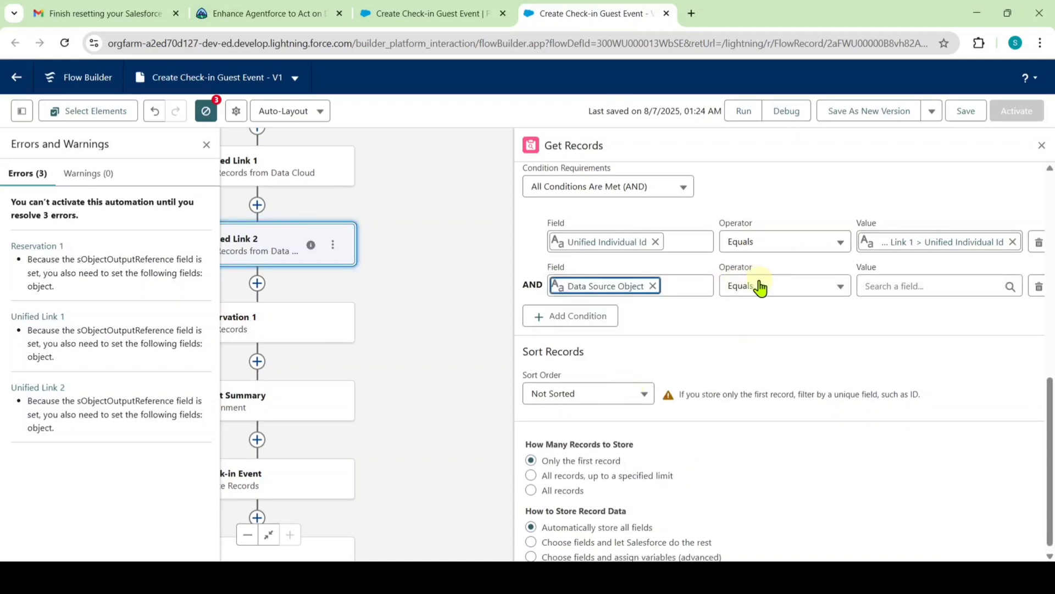
pyautogui.click(760, 286)
pyautogui.click(773, 358)
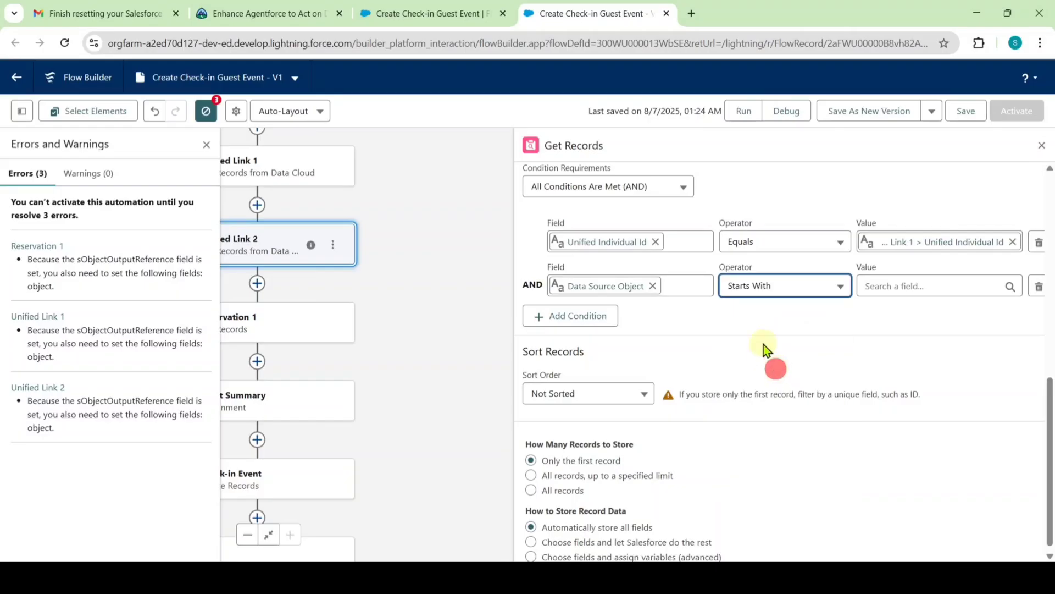
pyautogui.click(324, 13)
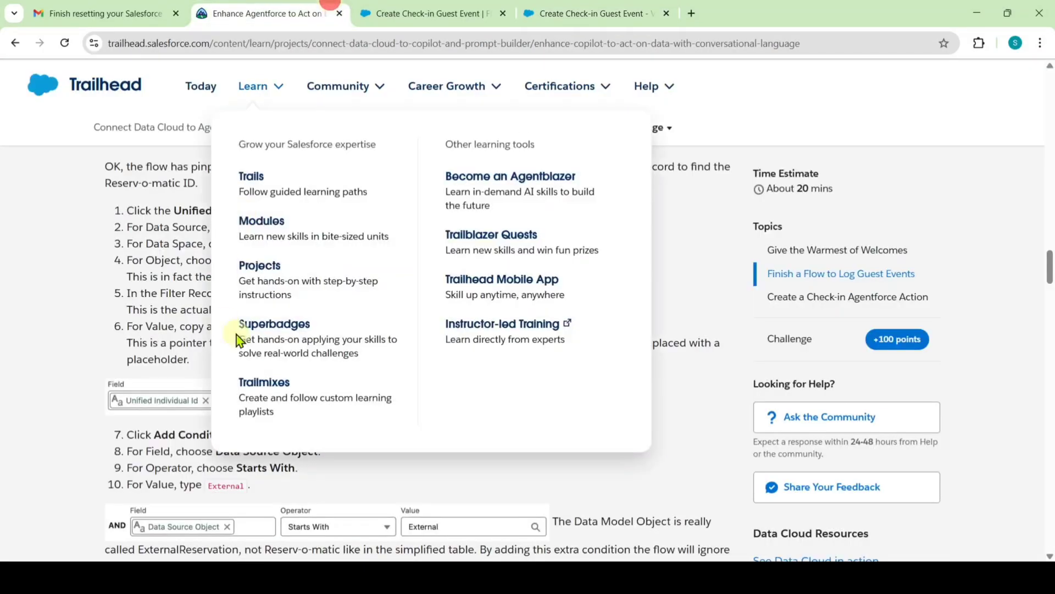
pyautogui.scroll(-1, 237, 406)
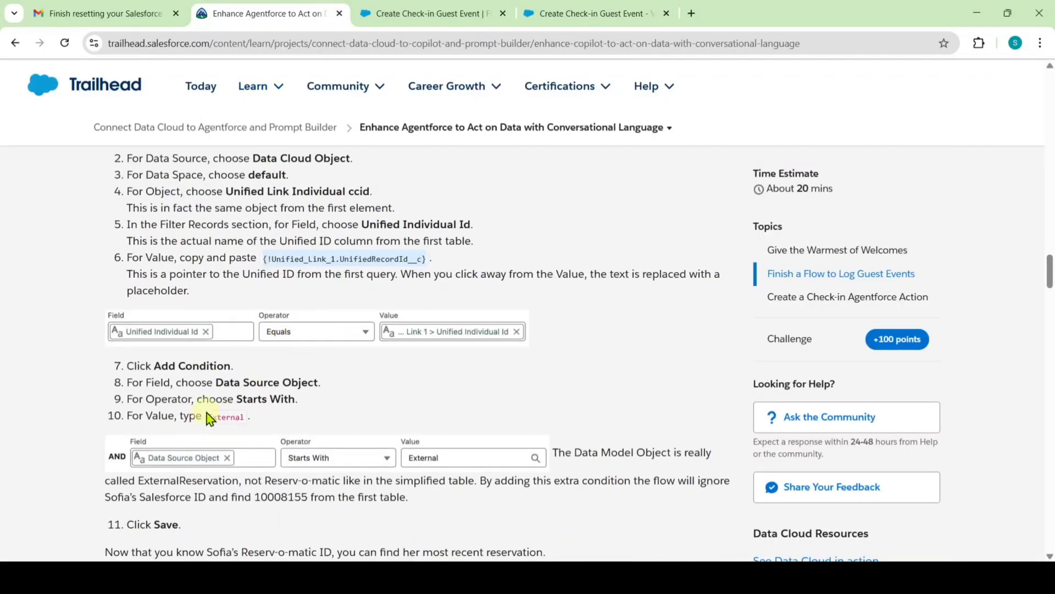
pyautogui.moveTo(207, 416); pyautogui.dragTo(244, 419)
pyautogui.hotkey('ctrl', 'c')
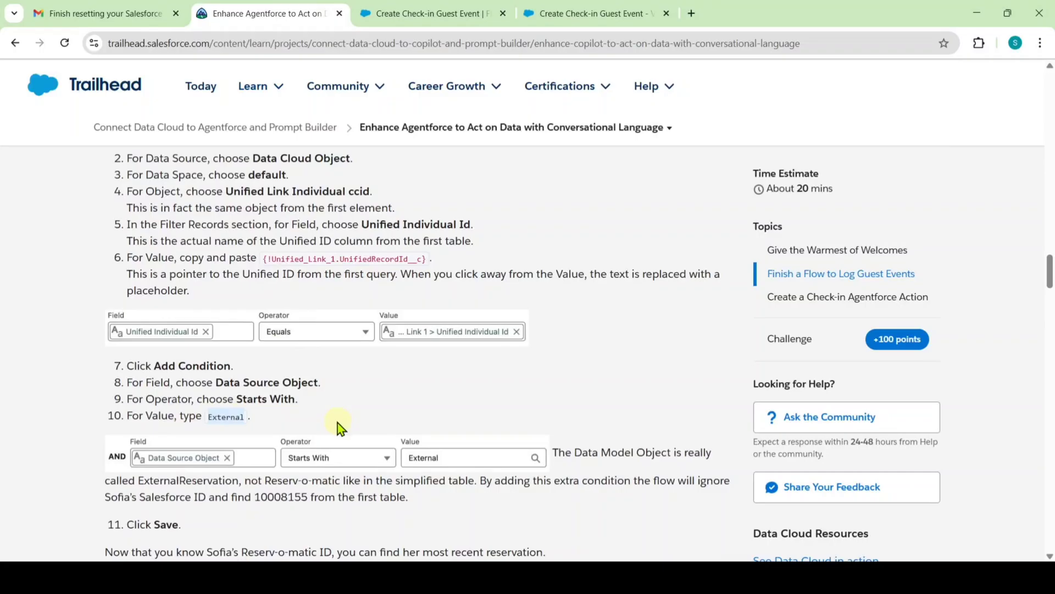
pyautogui.click(584, 10)
pyautogui.click(930, 285)
pyautogui.hotkey('ctrl', 'v')
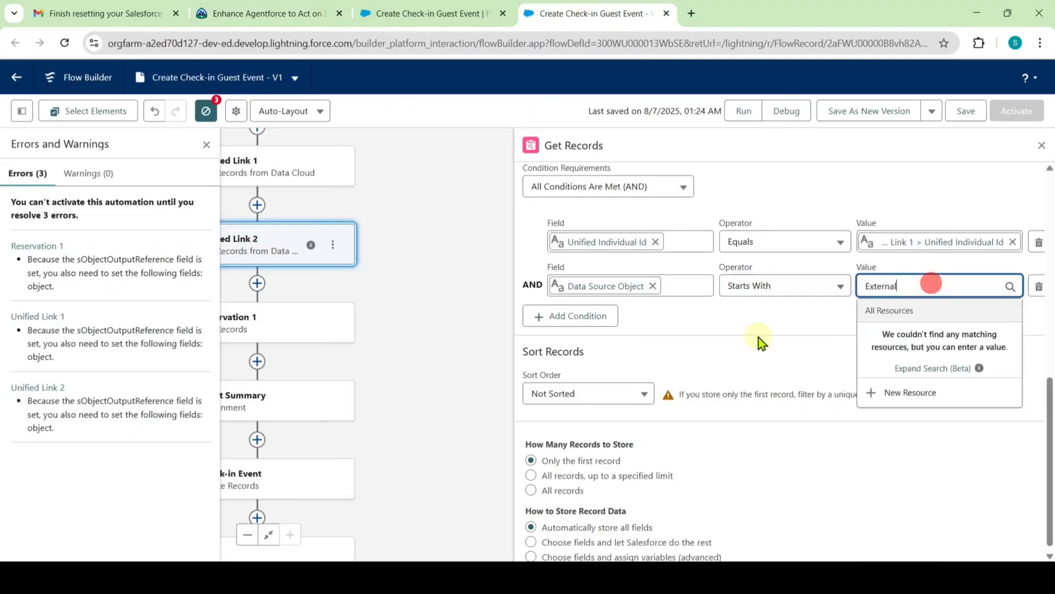
pyautogui.click(759, 338)
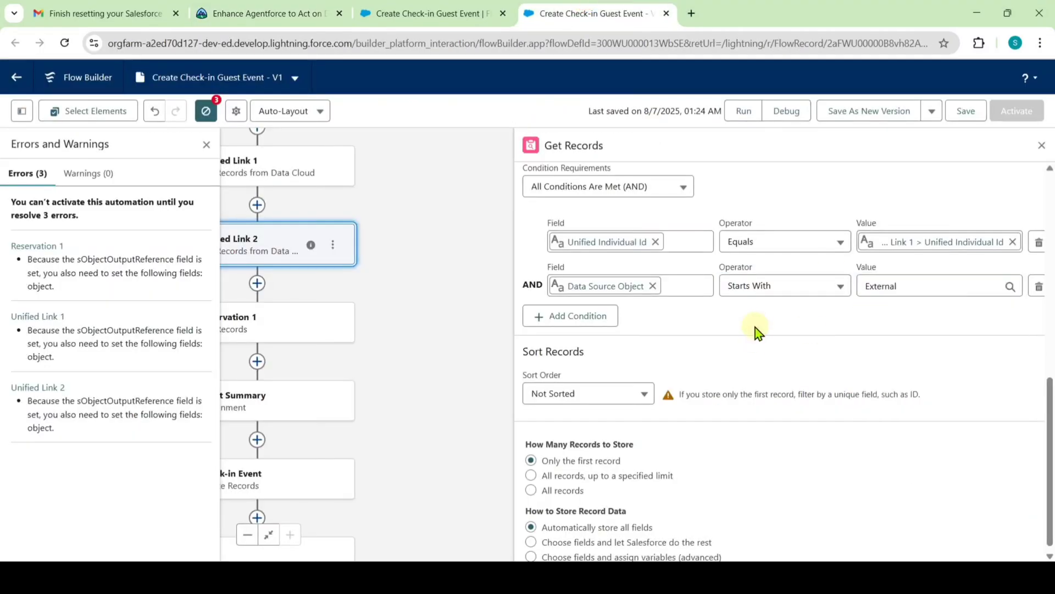
pyautogui.click(1044, 148)
# - Point Reservation 1 at the Data Cloud ExternalReservation object in the default data space
pyautogui.click(436, 391)
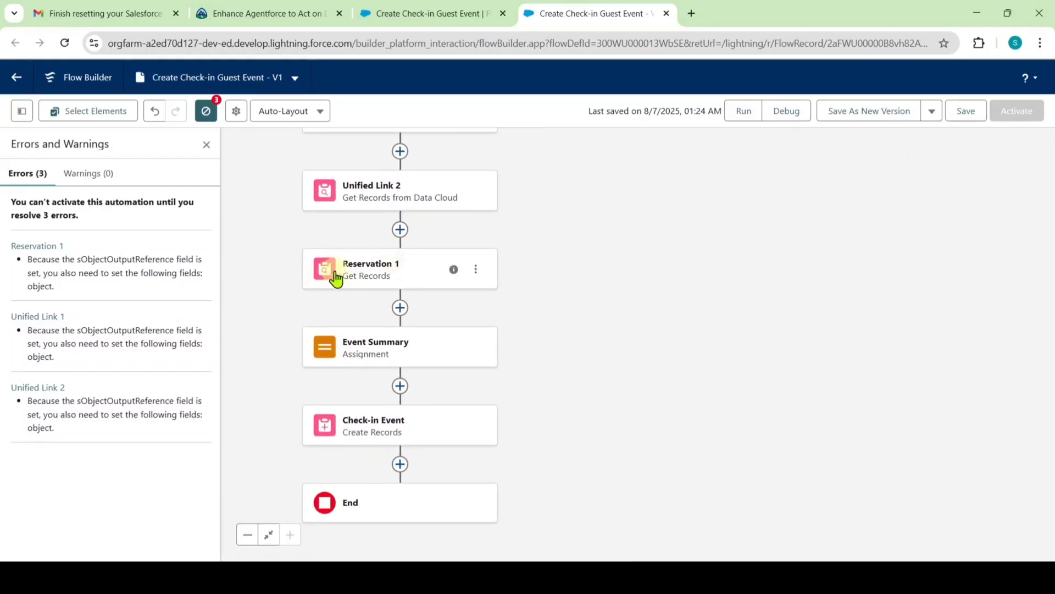
pyautogui.click(400, 275)
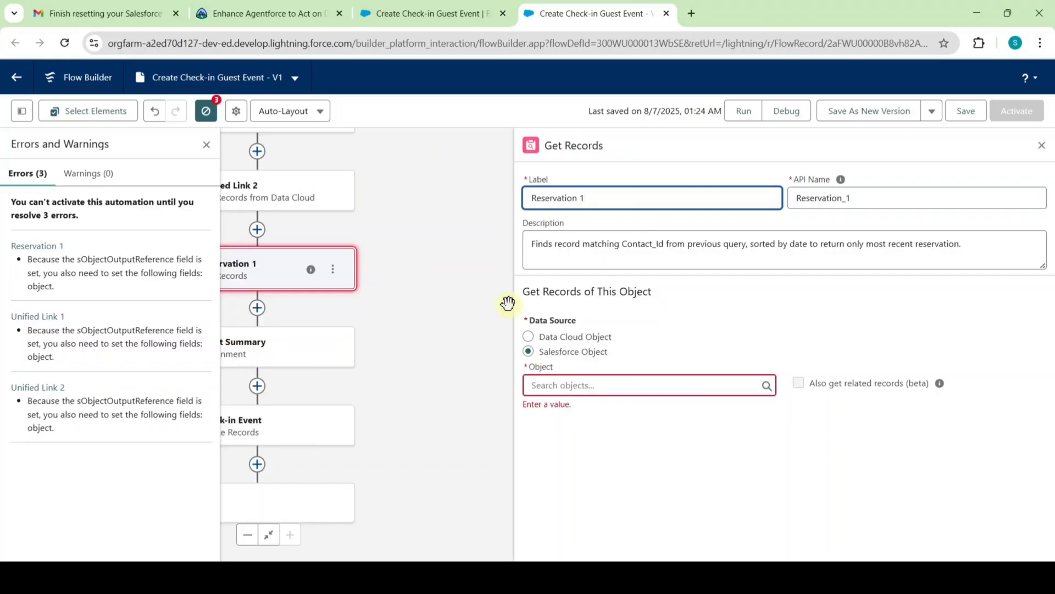
pyautogui.click(529, 337)
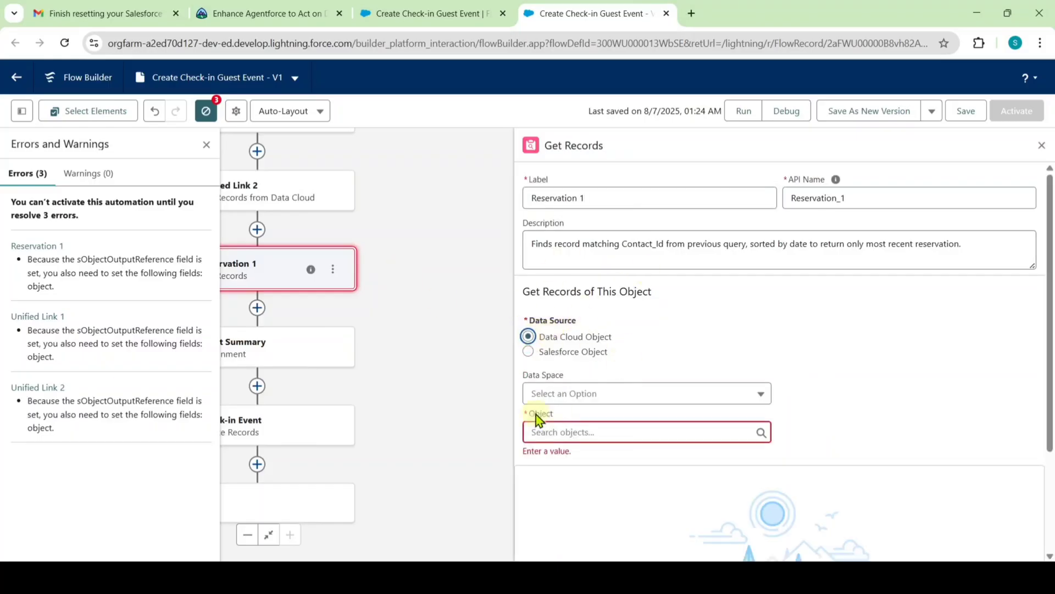
pyautogui.click(602, 395)
pyautogui.click(596, 422)
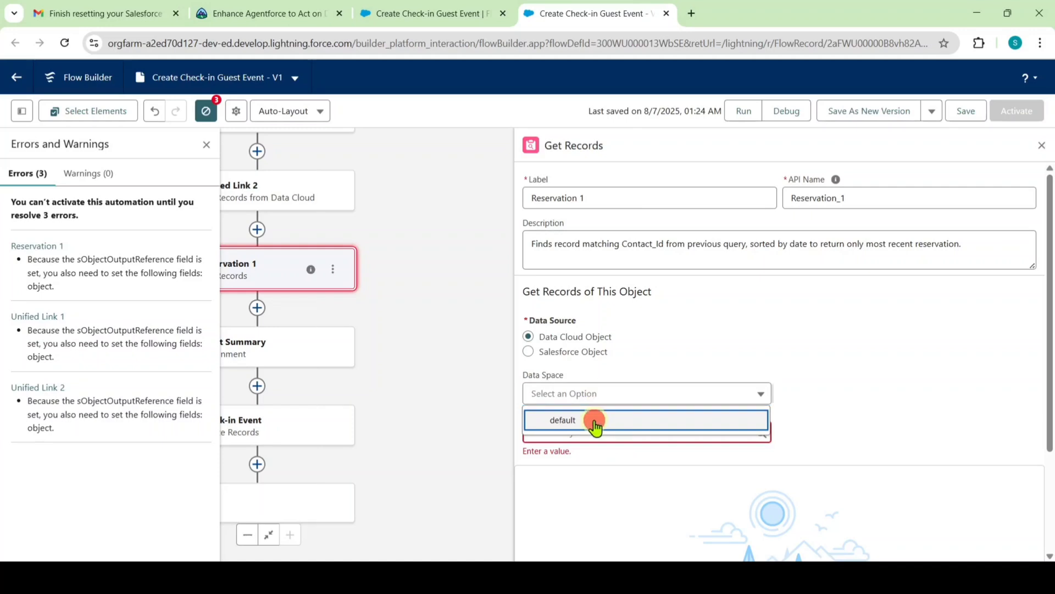
pyautogui.scroll(-1, 641, 360)
pyautogui.click(626, 361)
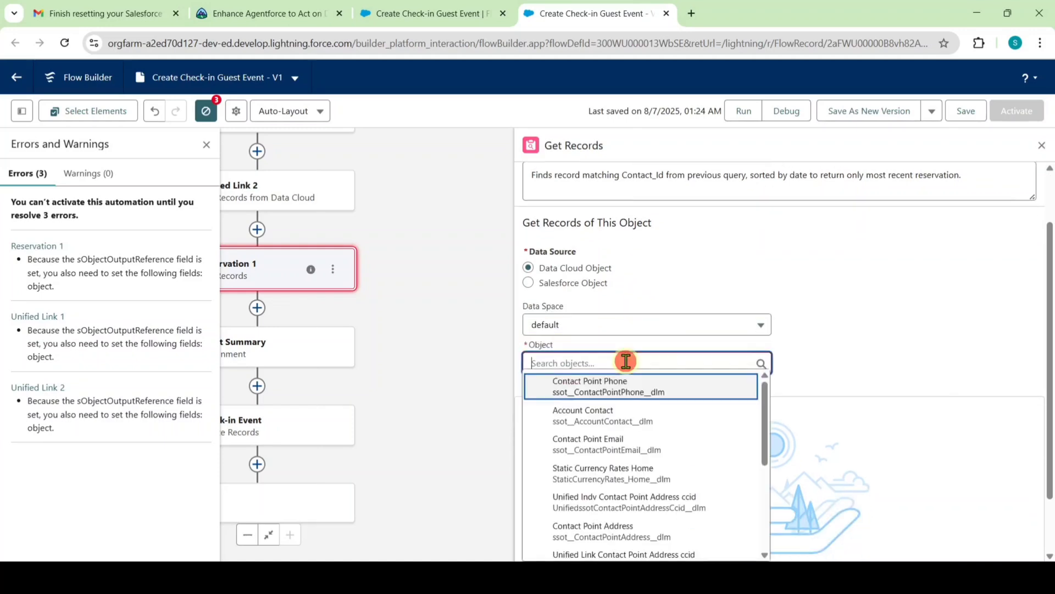
pyautogui.write('externa')
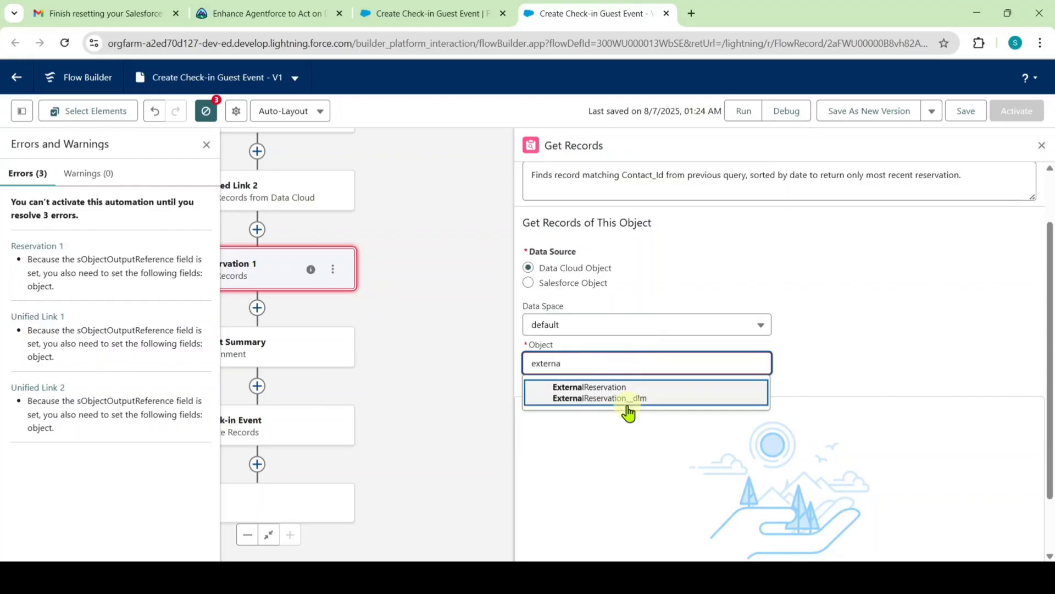
pyautogui.click(627, 394)
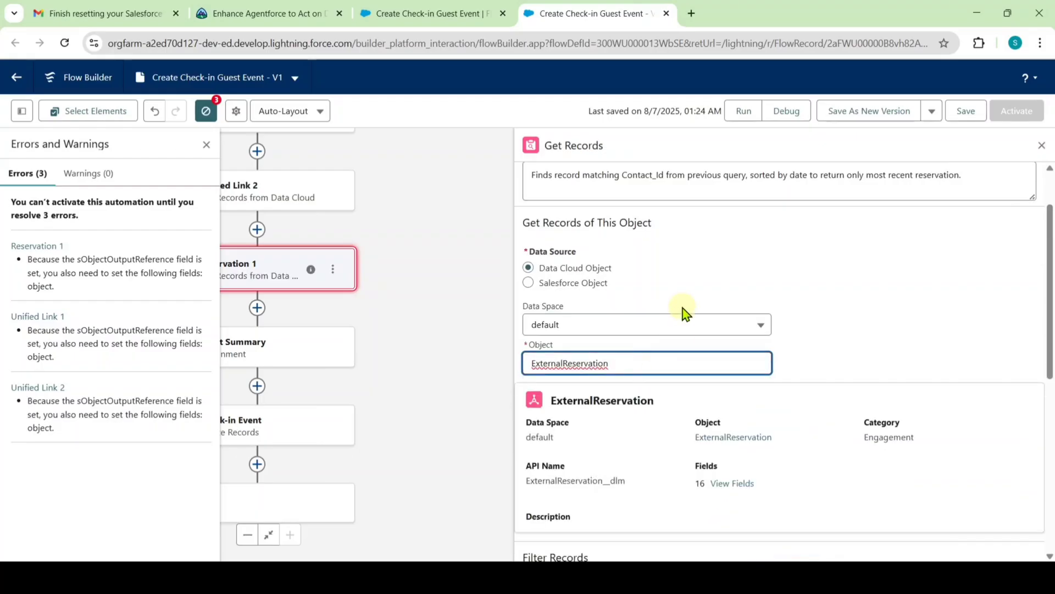
pyautogui.scroll(-4, 687, 319)
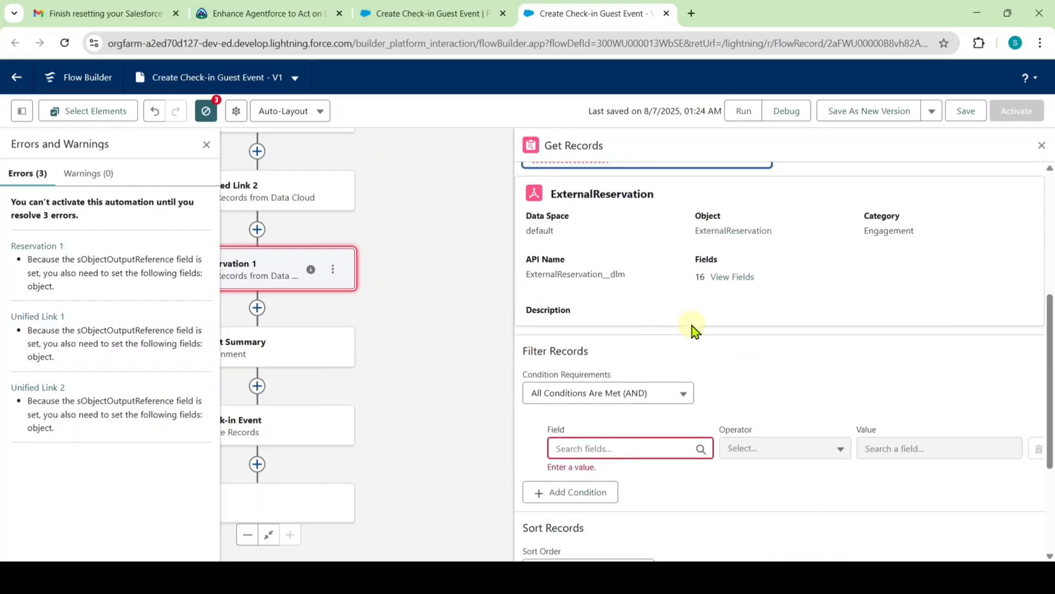
# - Filter Reservation 1 on Contact ID equal to the pasted {!Unified_Link_2.SourceRecordId__c} reference
pyautogui.scroll(-1, 694, 331)
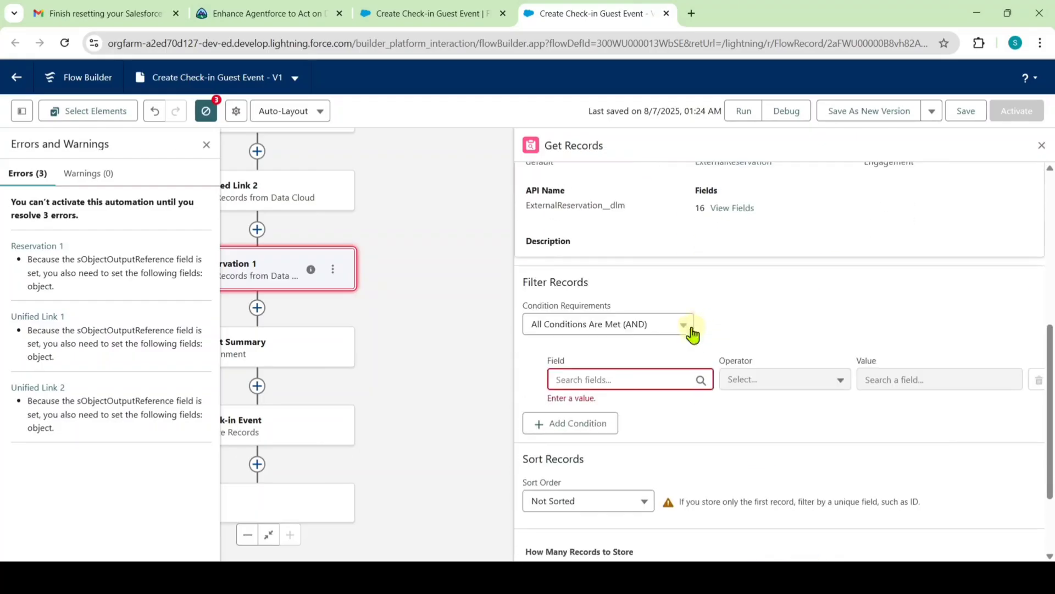
pyautogui.click(580, 380)
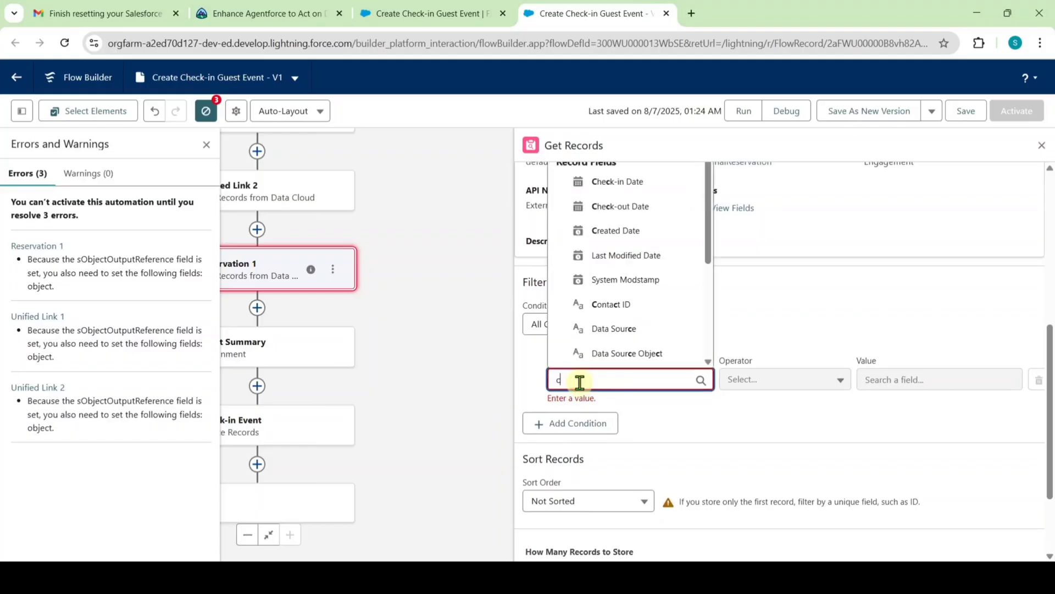
pyautogui.write('cont')
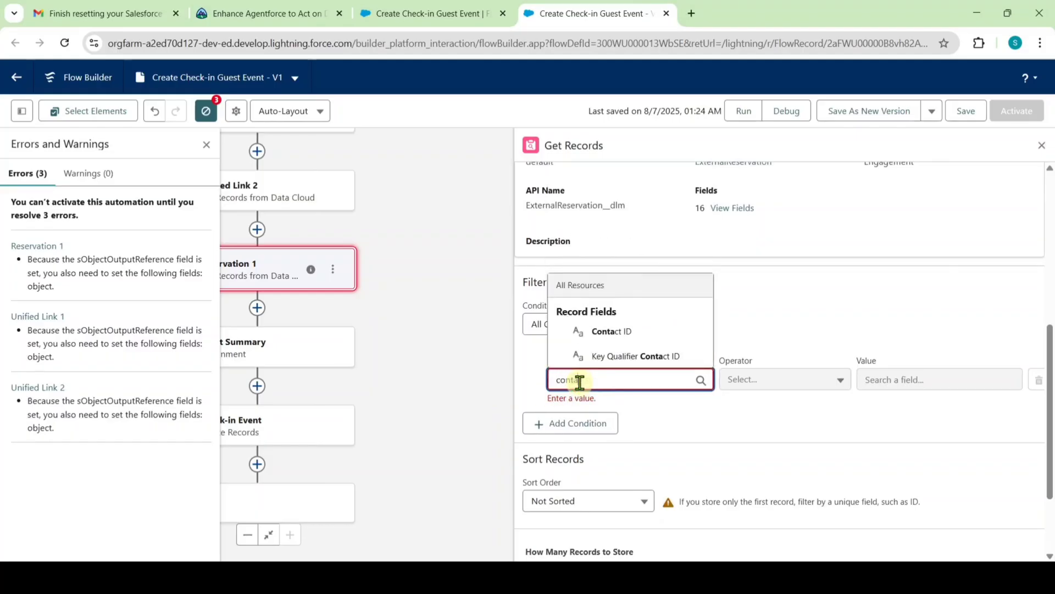
pyautogui.write('a')
pyautogui.click(599, 331)
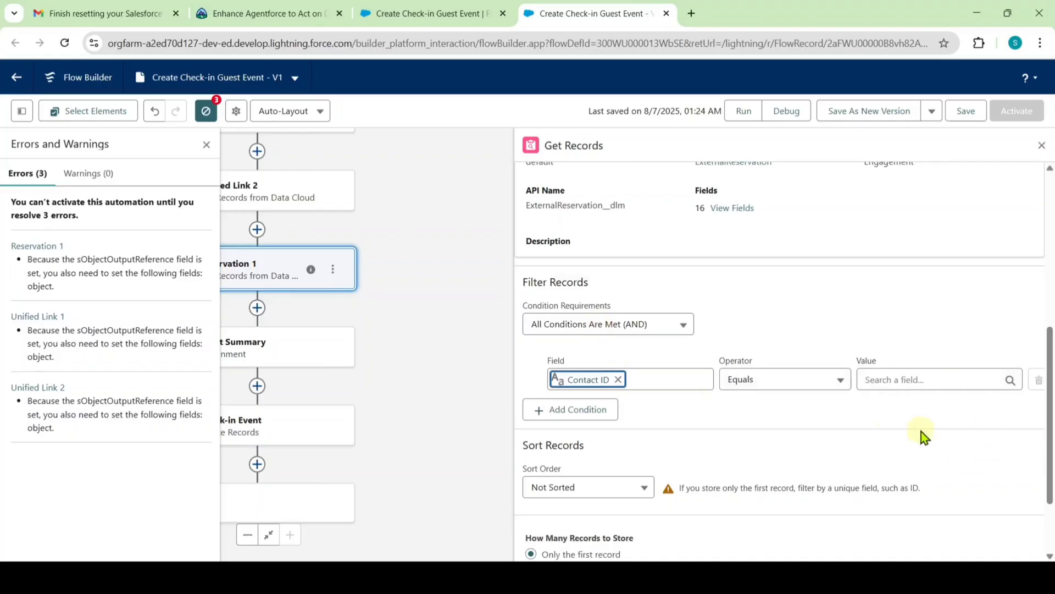
pyautogui.scroll(-5, 431, 283)
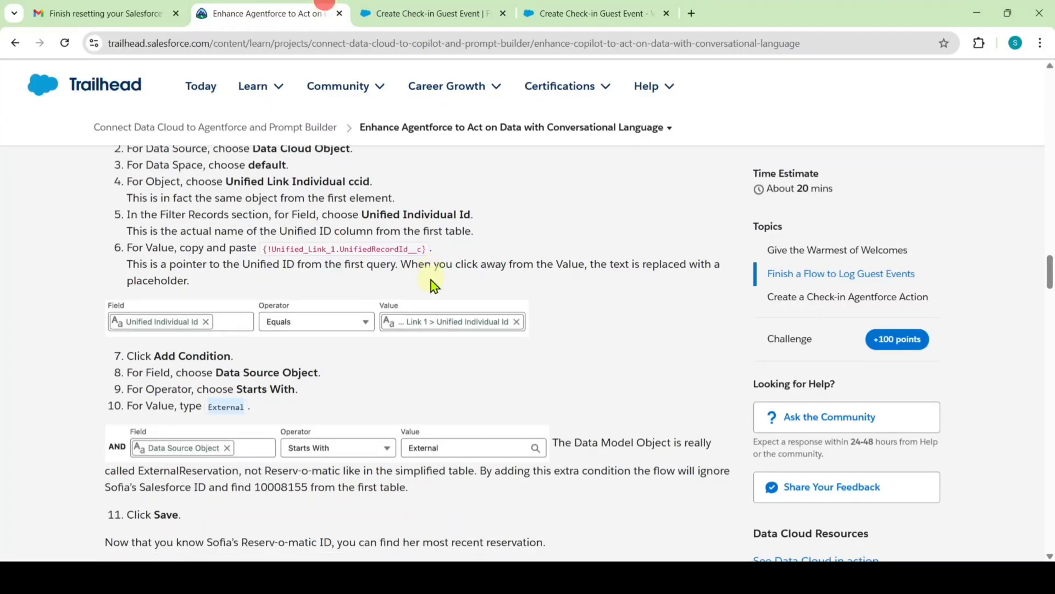
pyautogui.moveTo(270, 389); pyautogui.dragTo(418, 392)
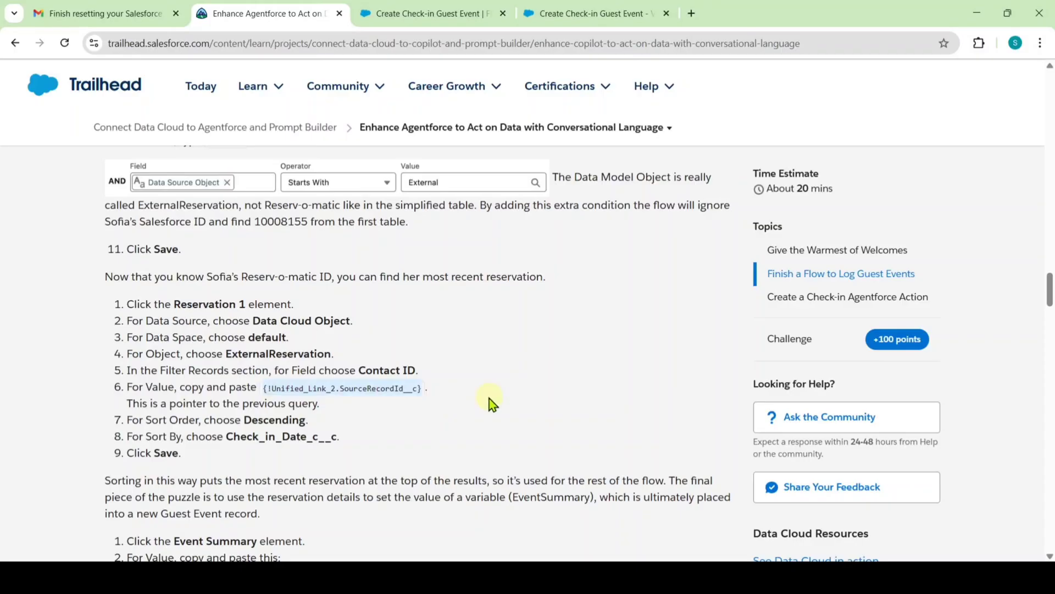
pyautogui.click(593, 14)
pyautogui.click(936, 379)
pyautogui.write('{!Unified_Link_2.SourceRecordId__c}')
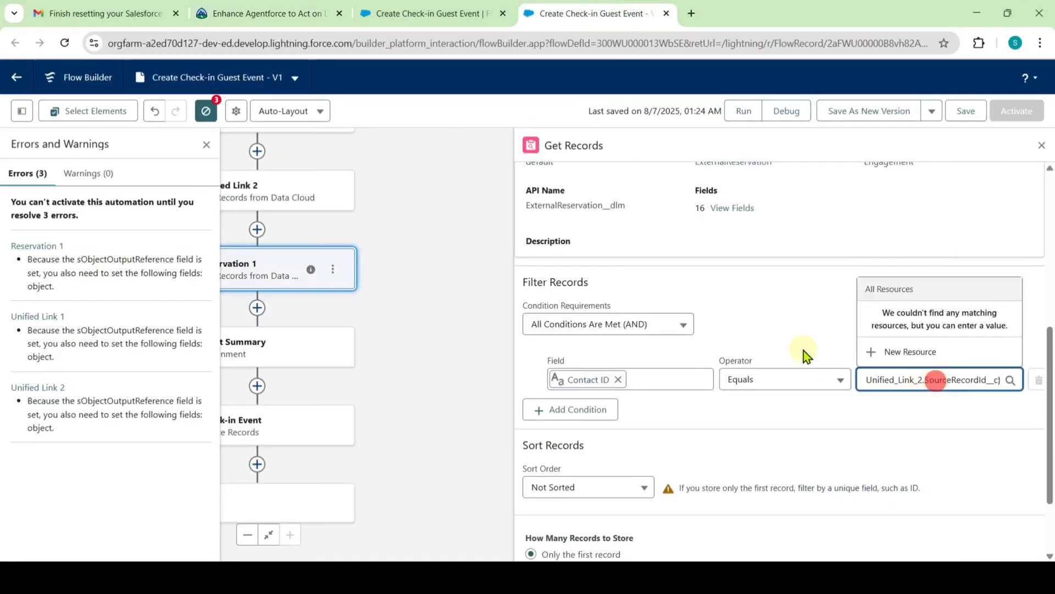
pyautogui.click(803, 351)
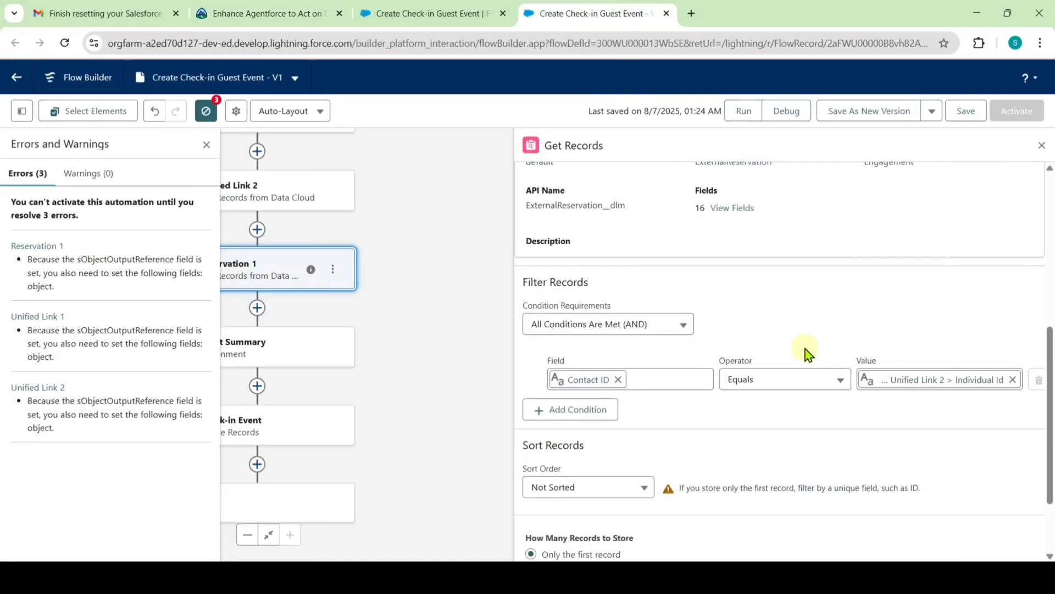
# - Sort Reservation 1 results Descending by Check_in_Date__c
pyautogui.scroll(-1, 805, 353)
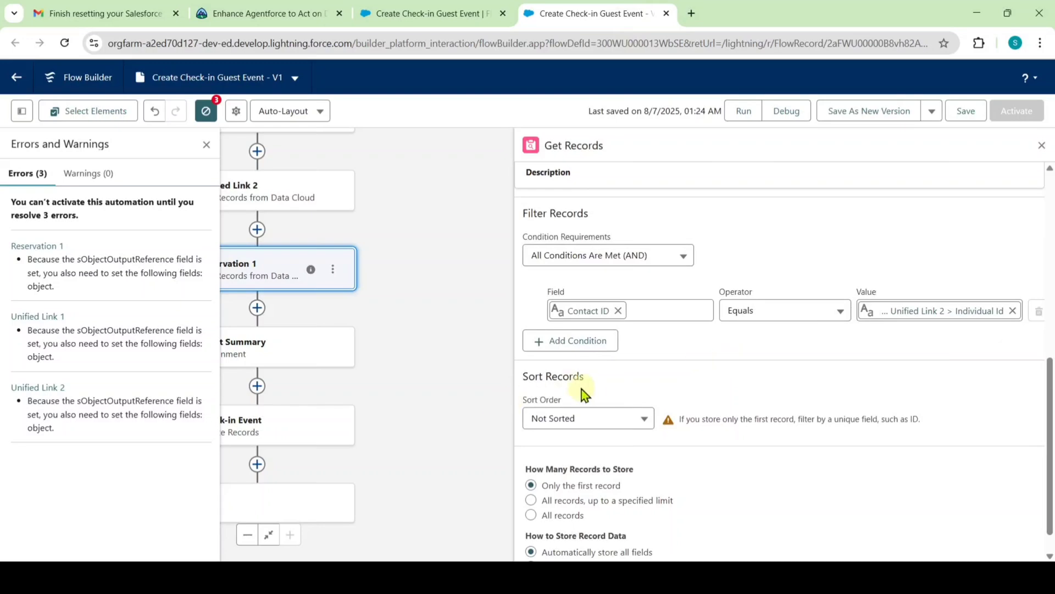
pyautogui.click(553, 423)
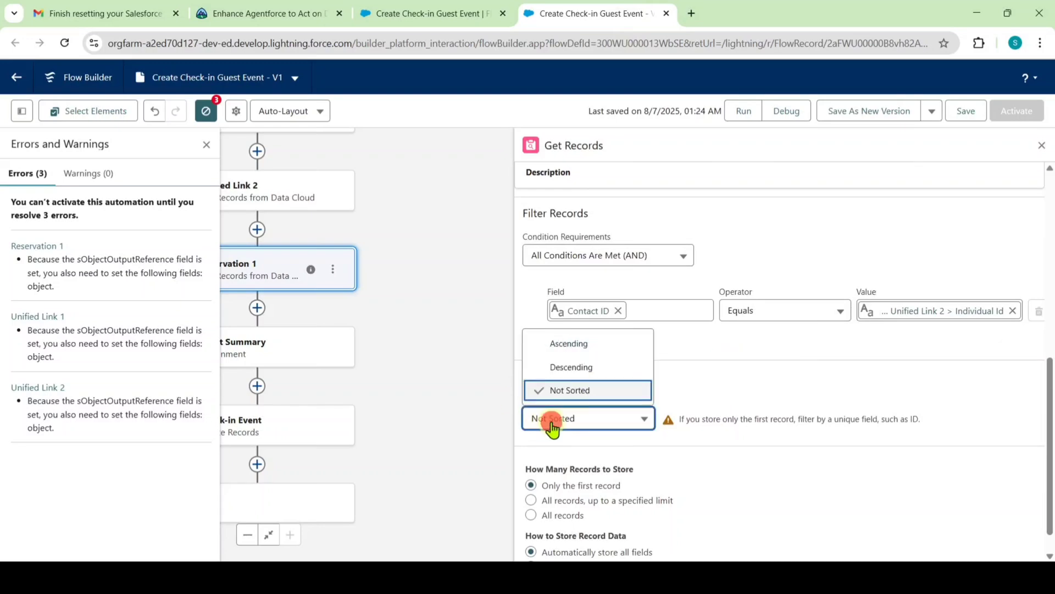
pyautogui.click(561, 367)
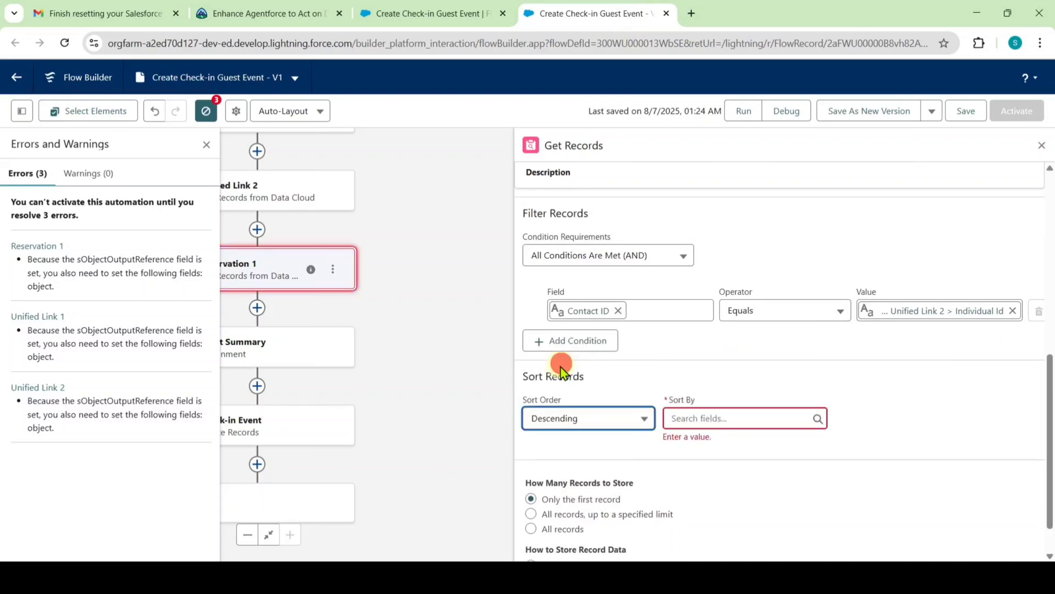
pyautogui.click(733, 419)
pyautogui.click(745, 224)
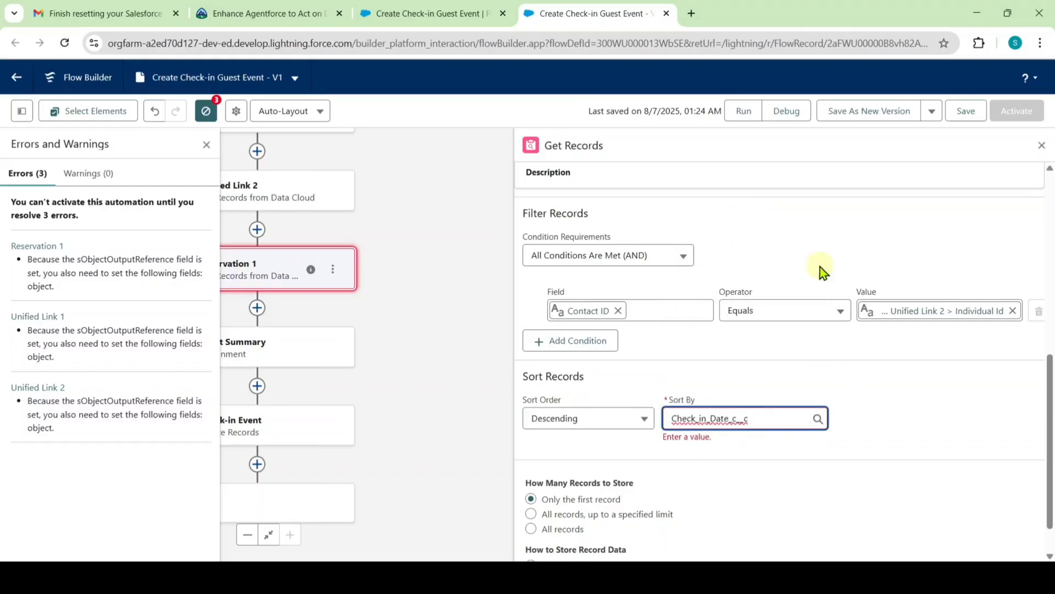
pyautogui.click(1043, 147)
pyautogui.moveTo(432, 418); pyautogui.dragTo(559, 369)
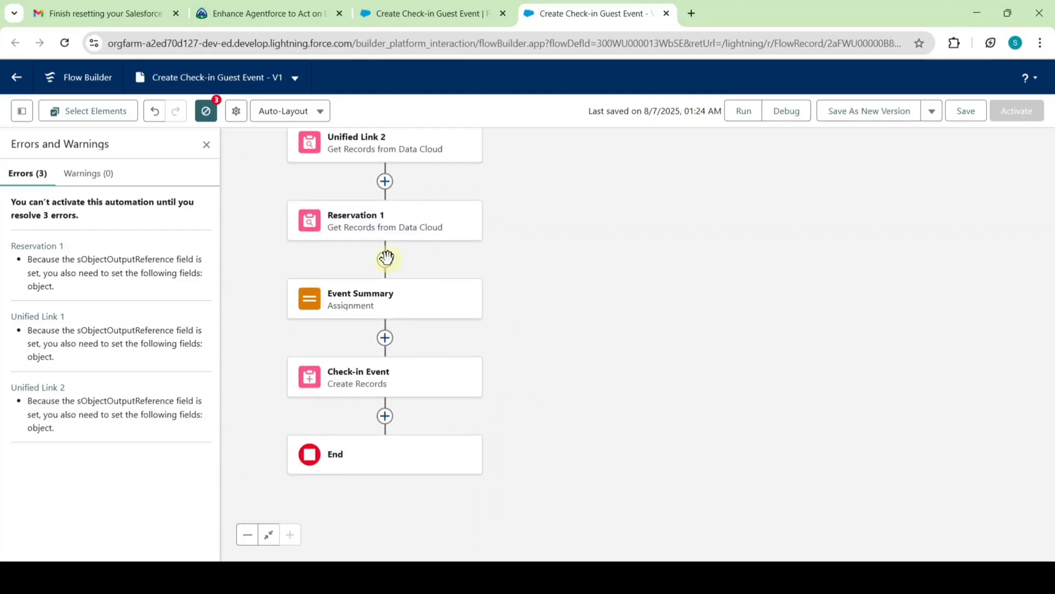
# - Set the Event Summary assignment value to the Trailhead check-in, check-out and room type template
pyautogui.click(366, 308)
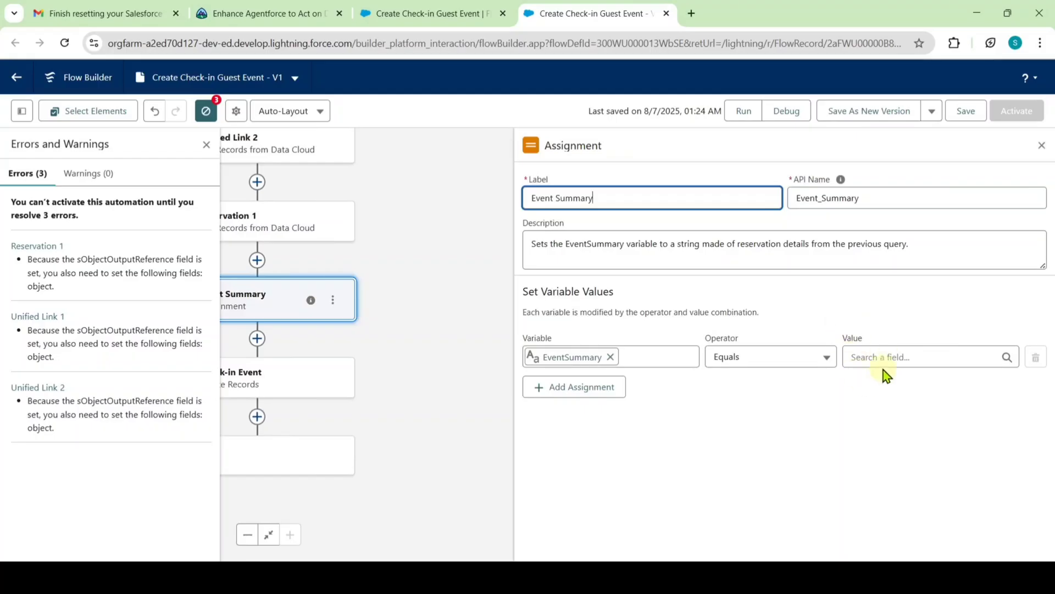
pyautogui.click(240, 8)
pyautogui.scroll(-5, 361, 313)
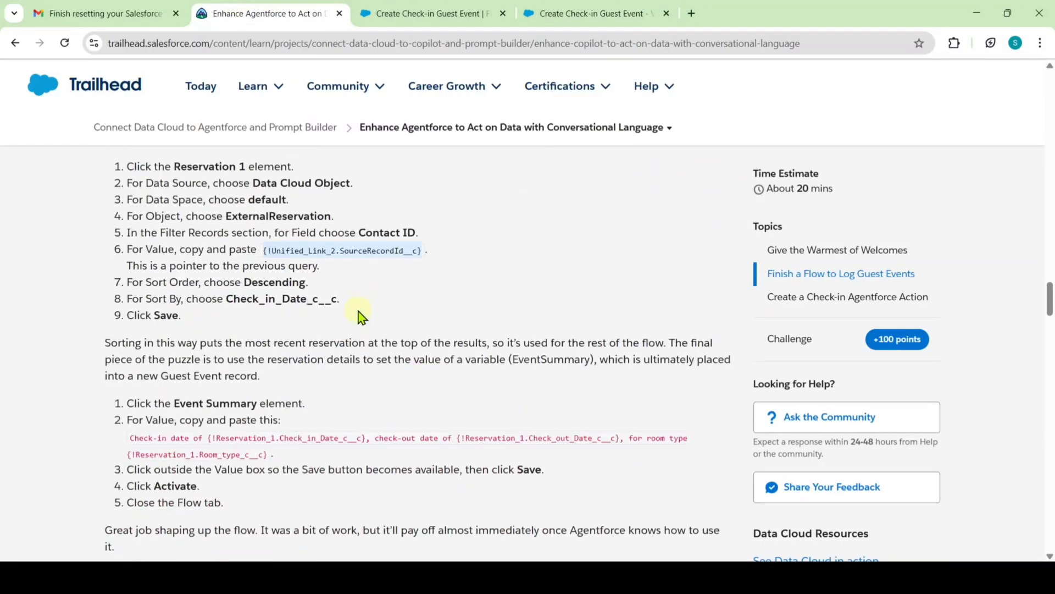
pyautogui.moveTo(130, 368); pyautogui.dragTo(258, 390)
pyautogui.click(275, 384)
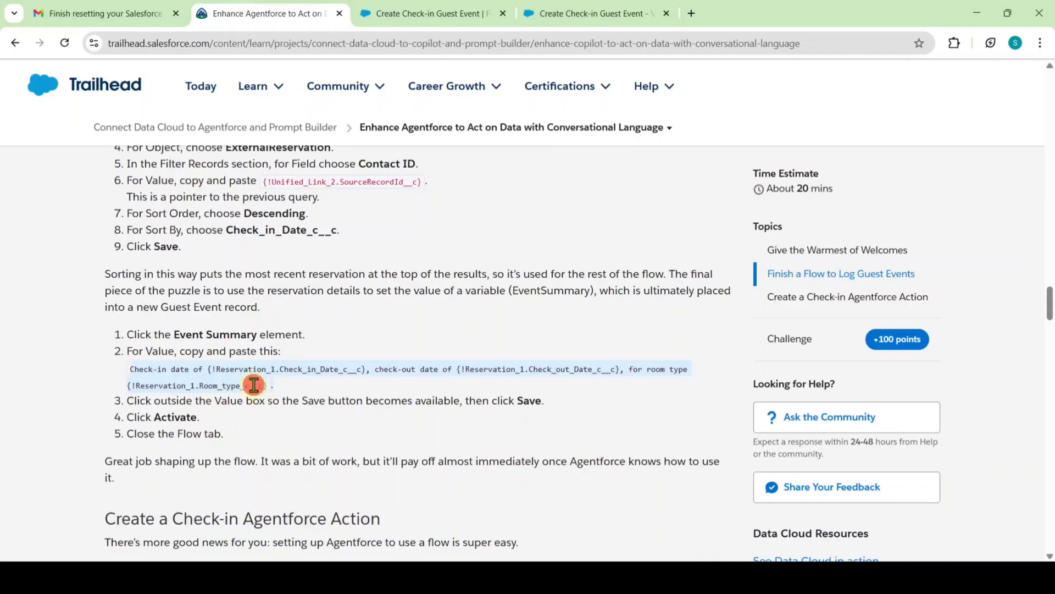
pyautogui.moveTo(126, 366); pyautogui.dragTo(269, 388)
pyautogui.click(581, 7)
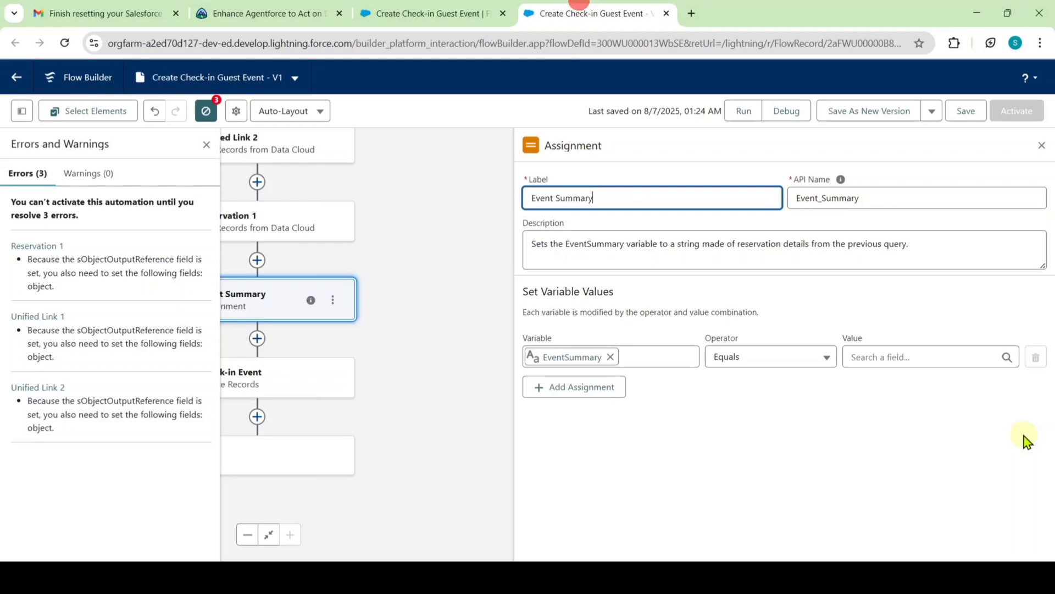
pyautogui.click(910, 357)
pyautogui.hotkey('ctrl', 'v')
pyautogui.click(883, 325)
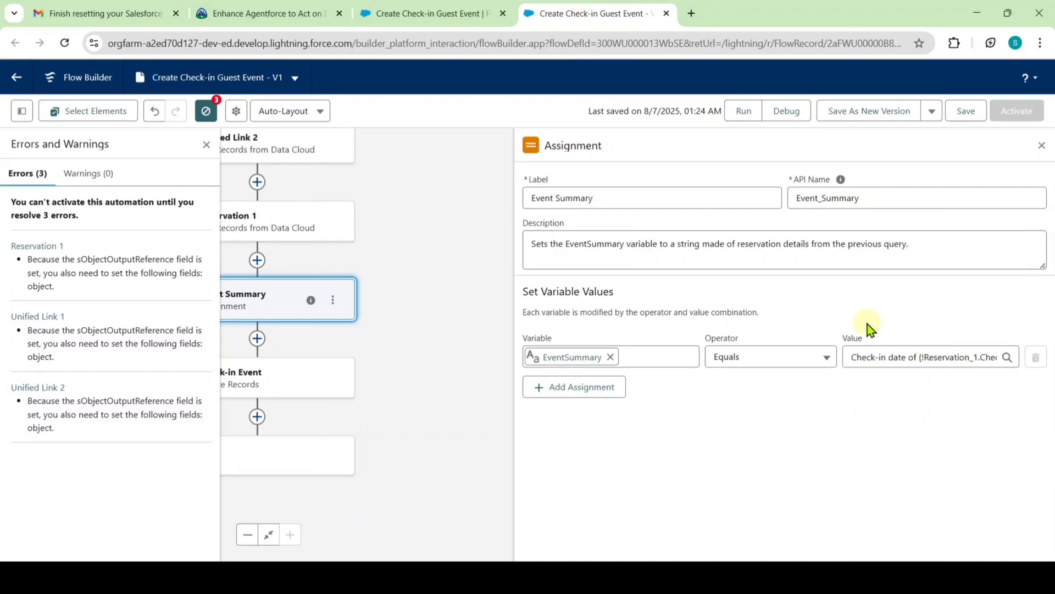
pyautogui.click(1042, 146)
pyautogui.moveTo(476, 371); pyautogui.dragTo(775, 508)
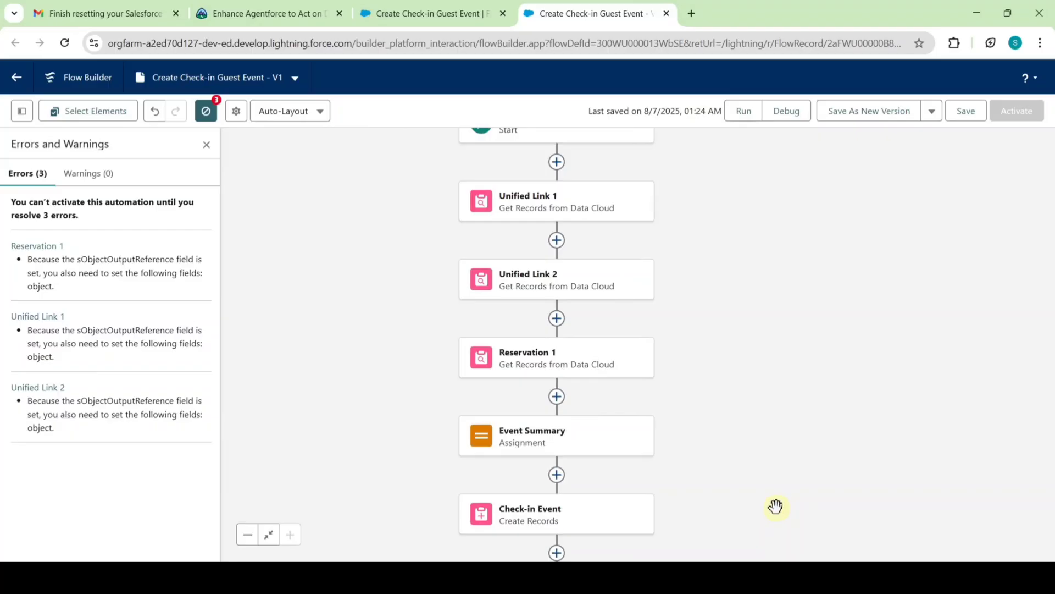
# - Save and activate the Create Check-in Guest Event flow, then review the next Trailhead steps
pyautogui.click(966, 113)
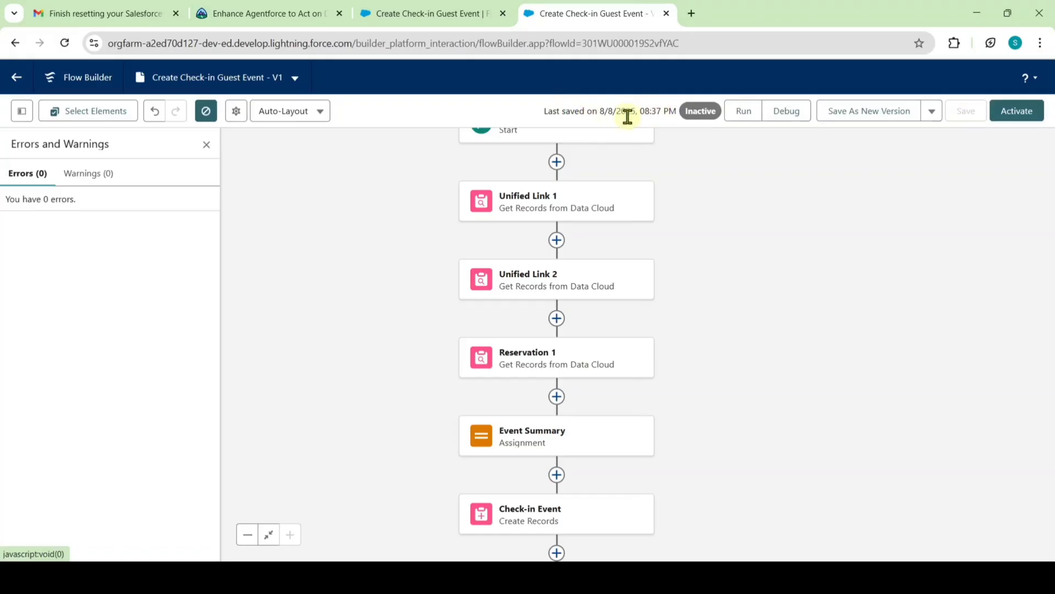
pyautogui.click(1017, 113)
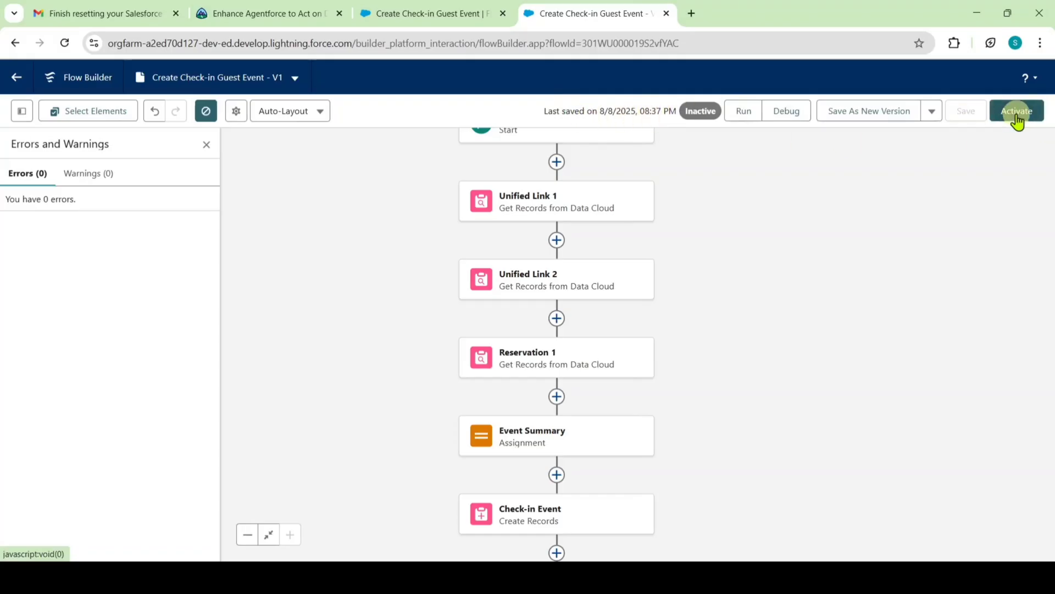
pyautogui.click(1017, 113)
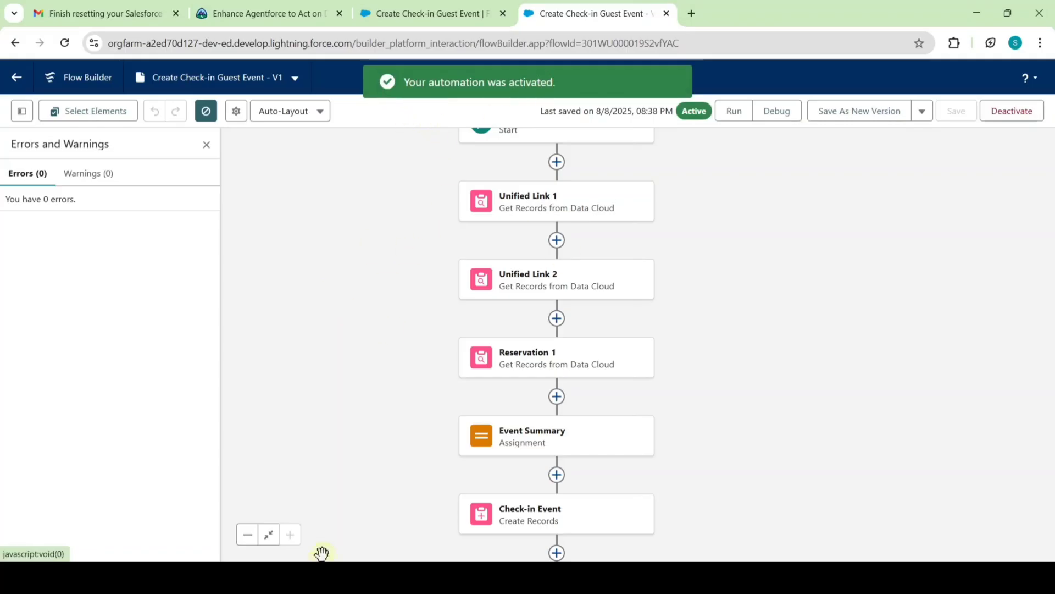
pyautogui.click(241, 8)
pyautogui.scroll(-5, 352, 231)
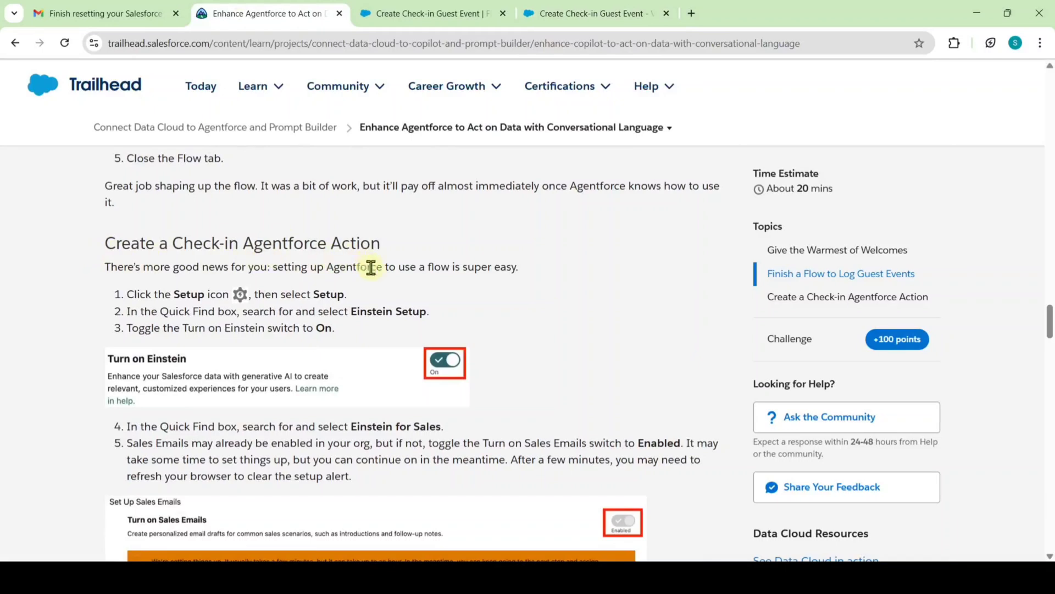
pyautogui.scroll(-1, 372, 268)
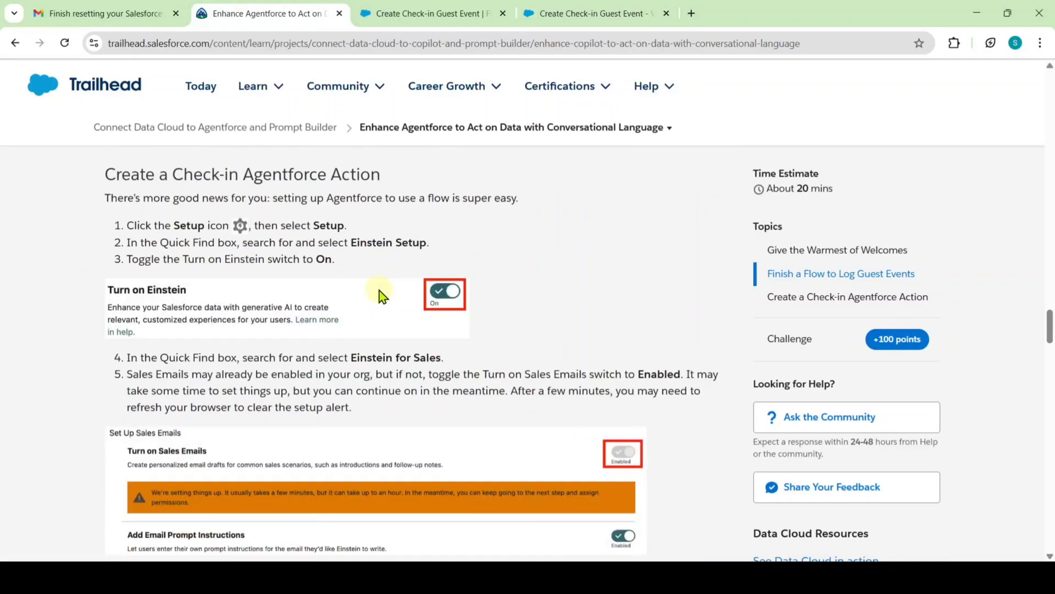
pyautogui.click(586, 11)
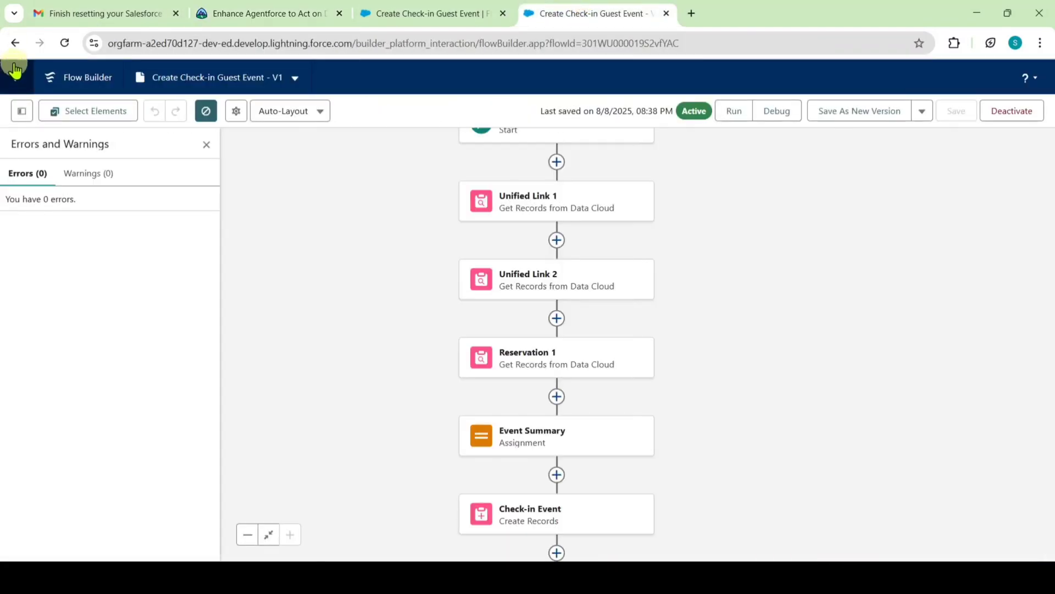
# - Leave Flow Builder and open Setup, closing the duplicate flow tab
pyautogui.click(14, 79)
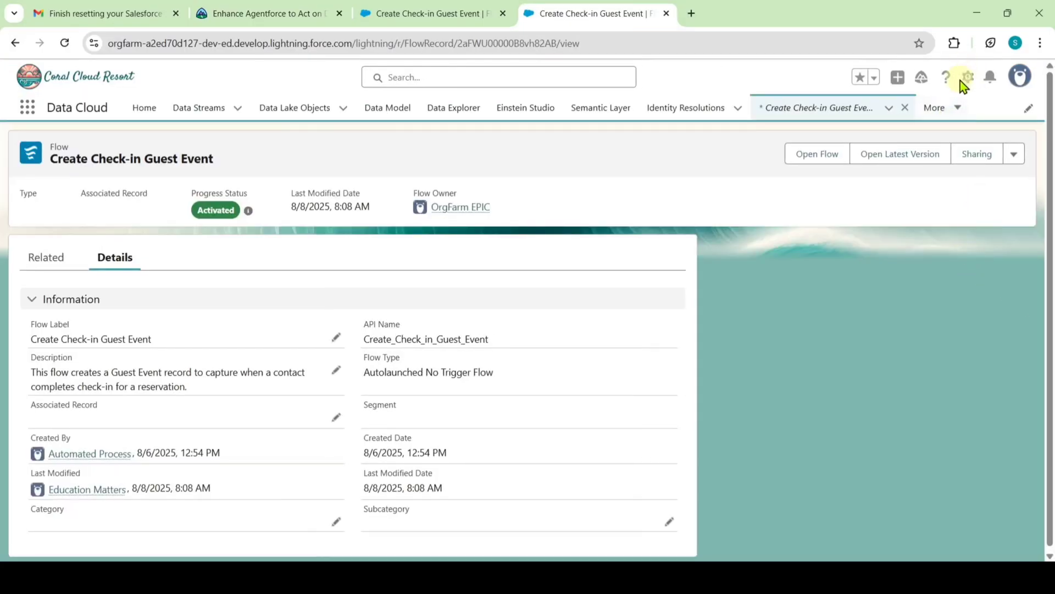
pyautogui.click(963, 81)
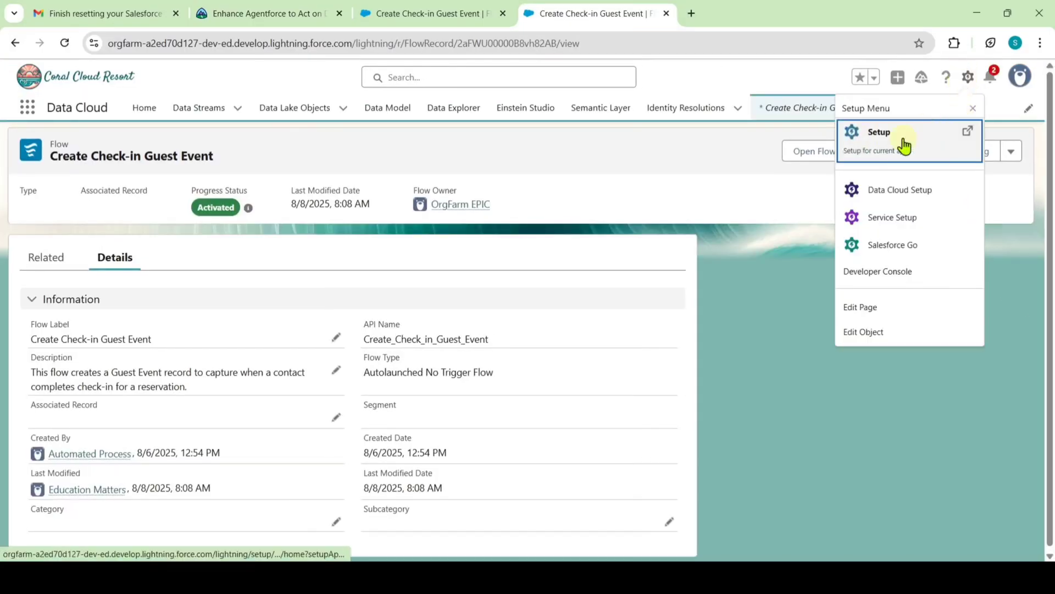
pyautogui.click(884, 152)
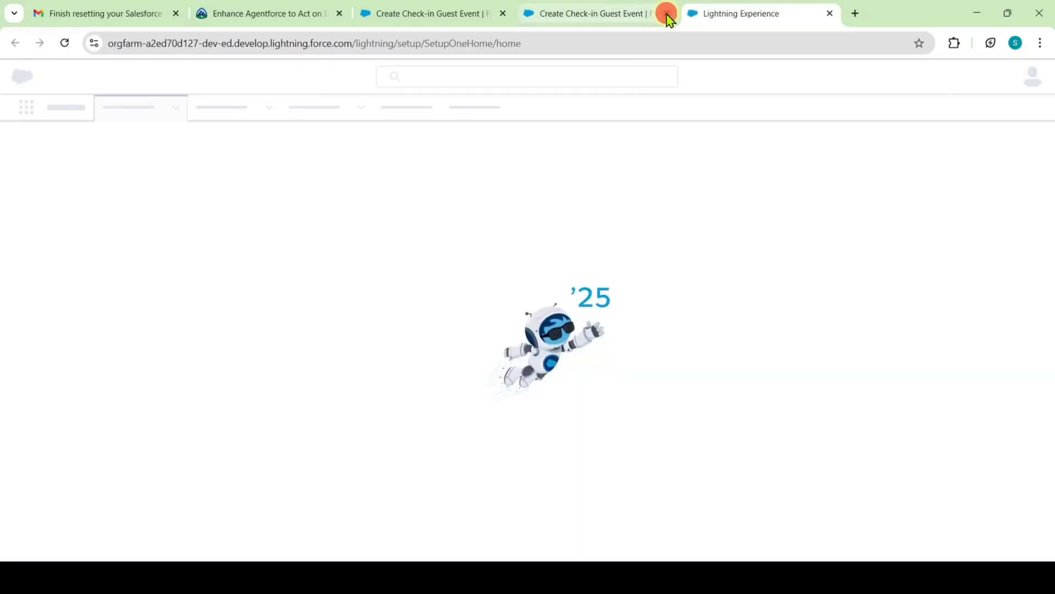
pyautogui.click(667, 13)
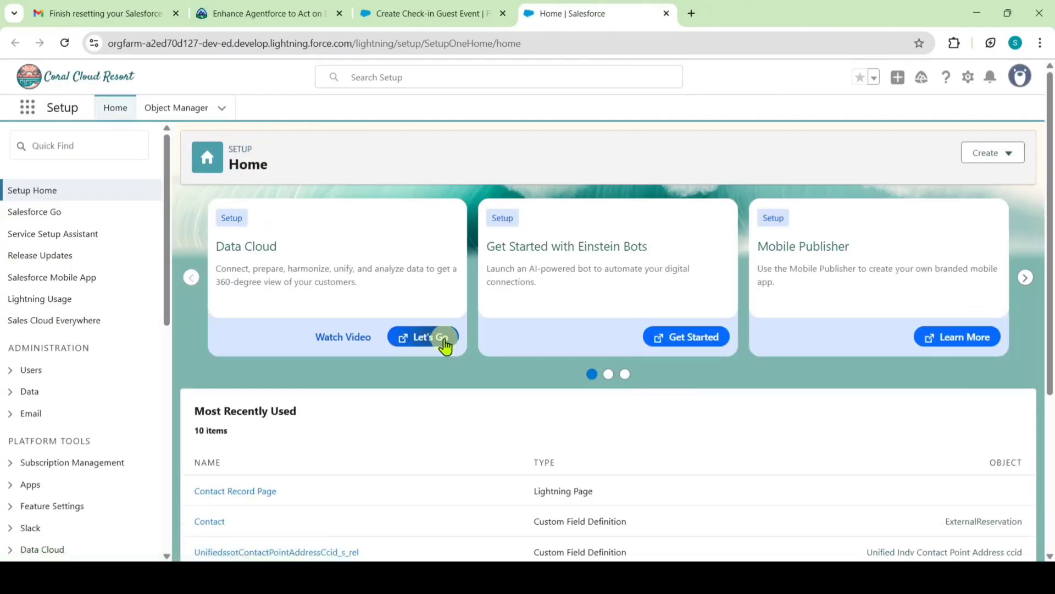
# - Find Einstein Setup with the search 'einstein set' and turn on Einstein
pyautogui.click(97, 147)
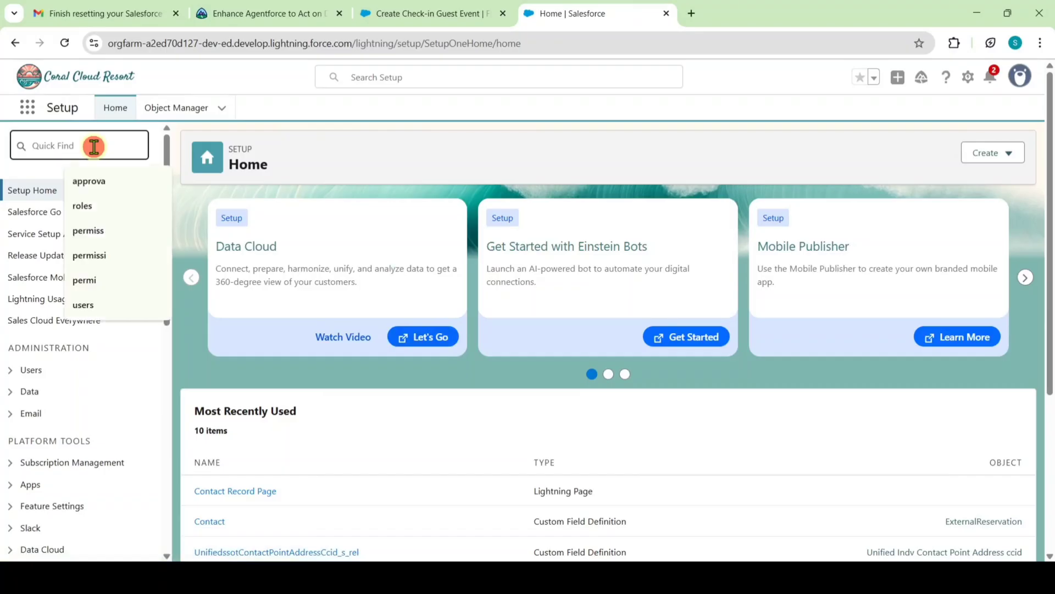
pyautogui.write('einste')
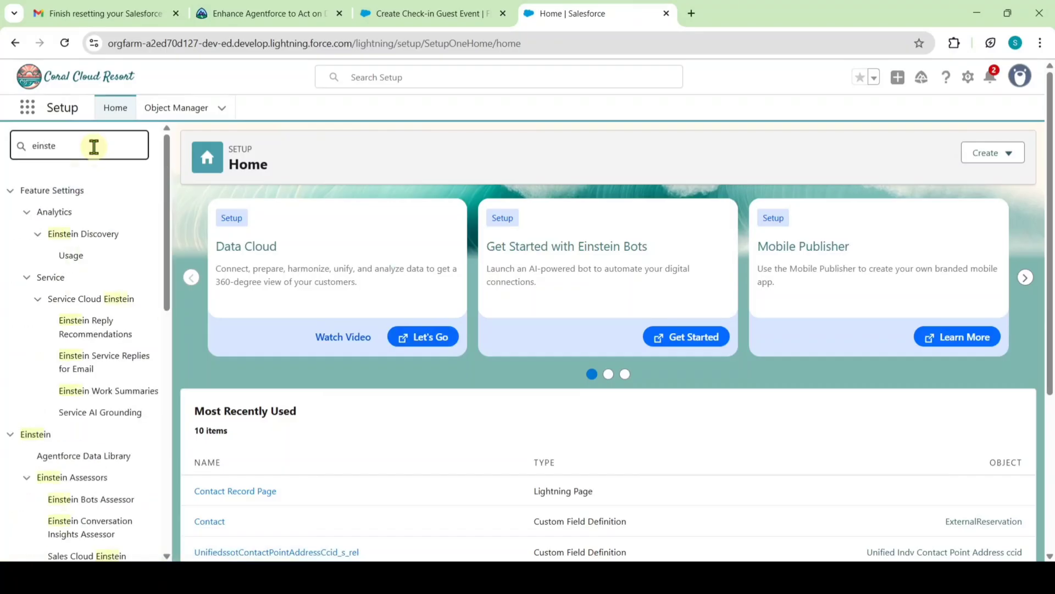
pyautogui.write('in set')
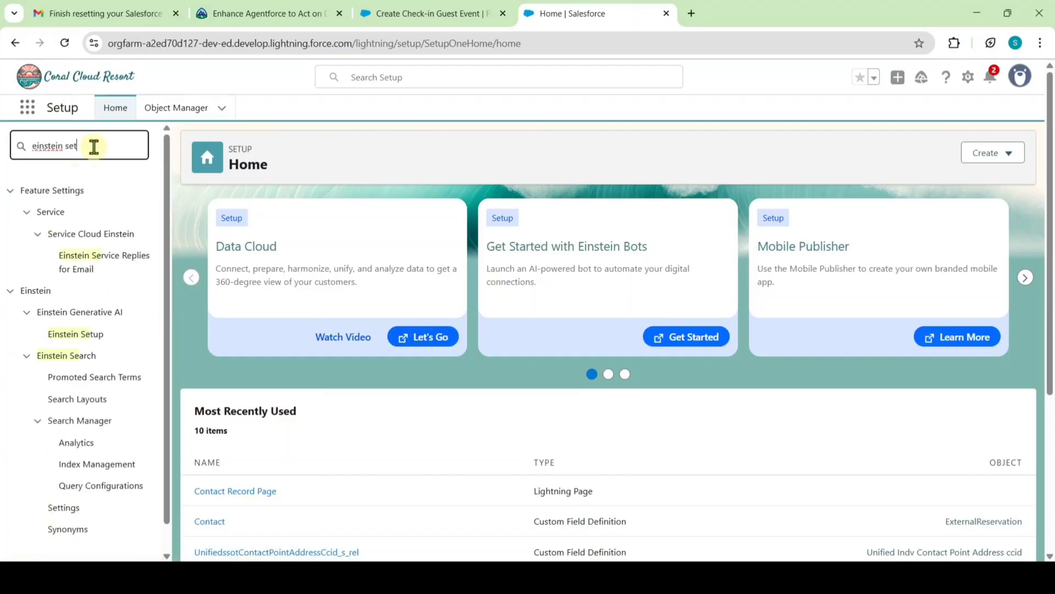
pyautogui.click(74, 235)
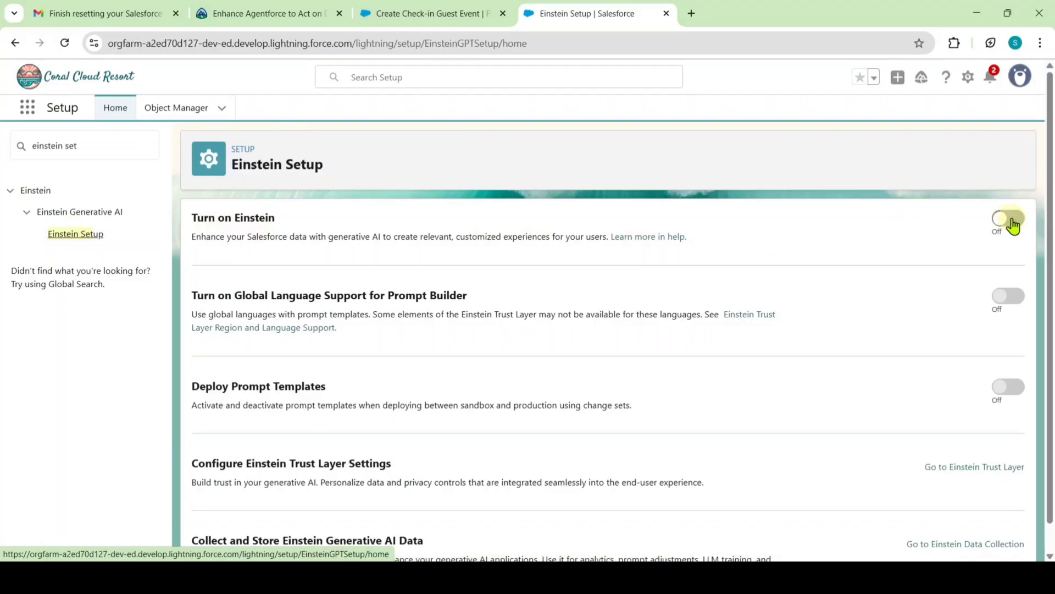
pyautogui.click(1010, 219)
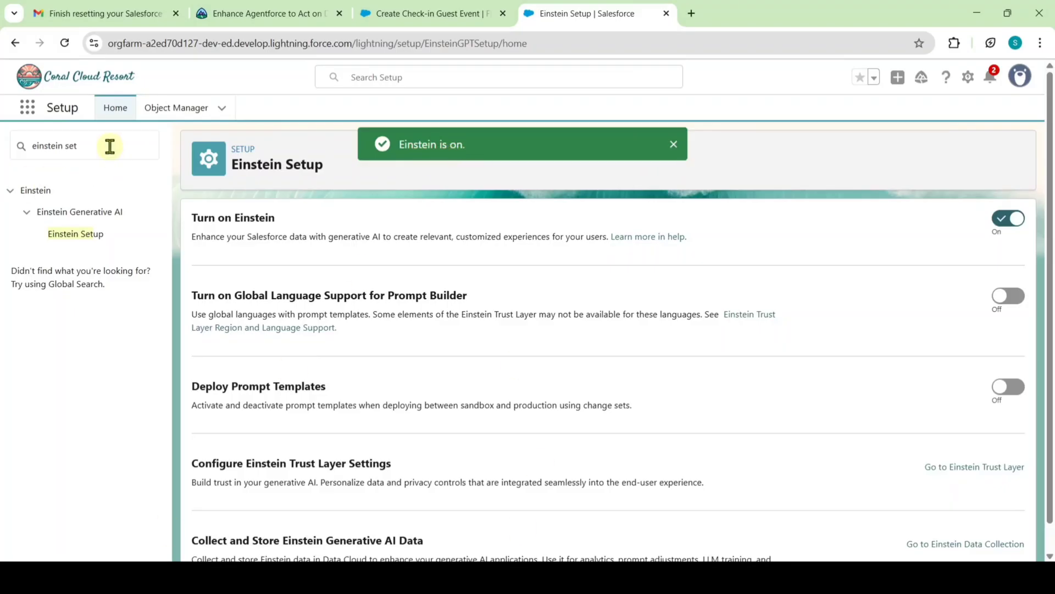
pyautogui.click(110, 146)
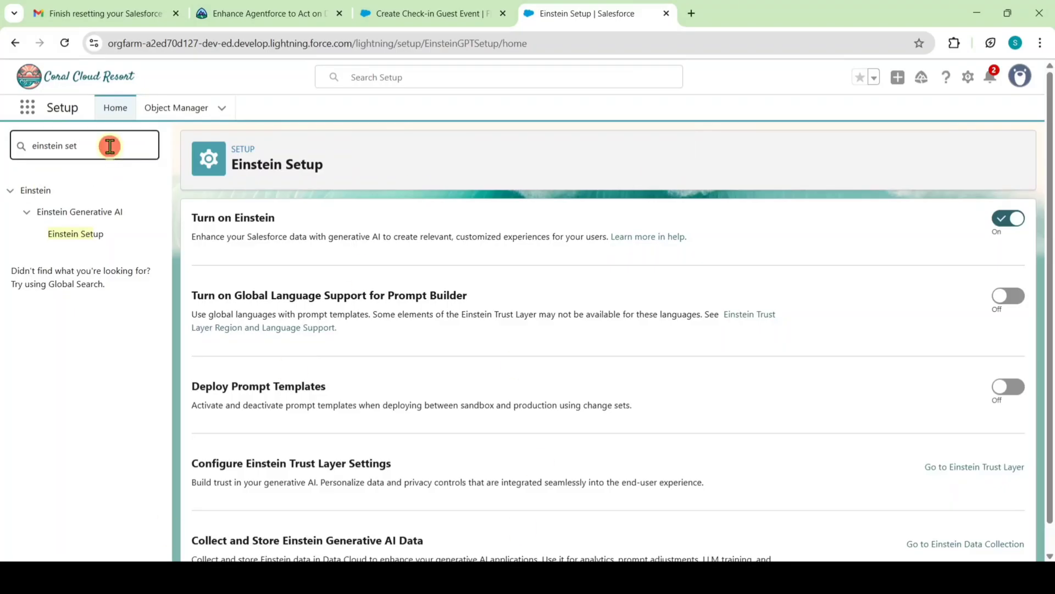
pyautogui.press('BackSpace')
# - Turn on Sales Emails on the Einstein for Sales page and reload to confirm it's Enabled
pyautogui.write('for sa')
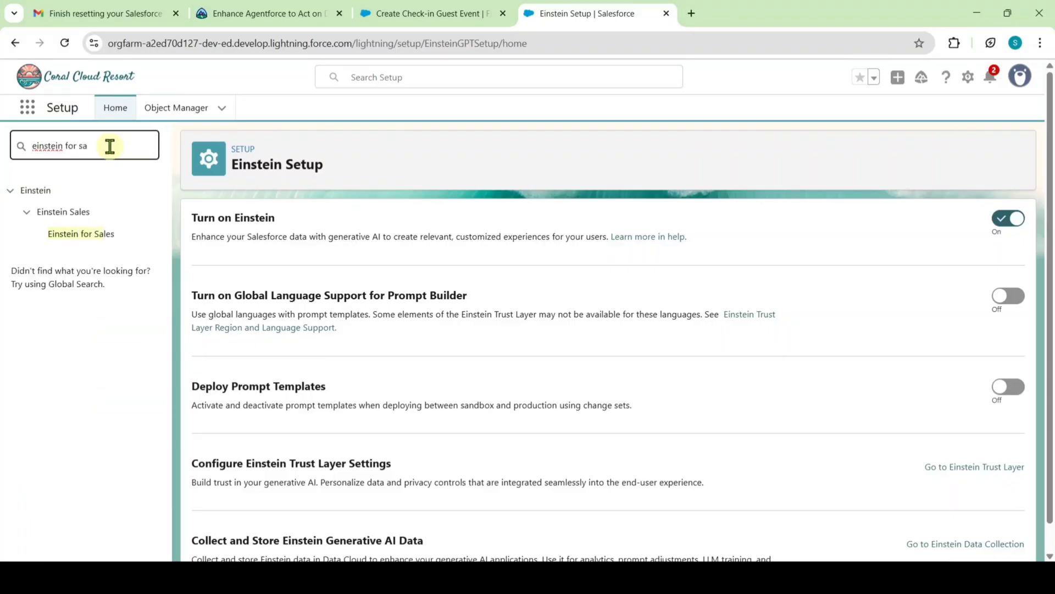
pyautogui.click(79, 234)
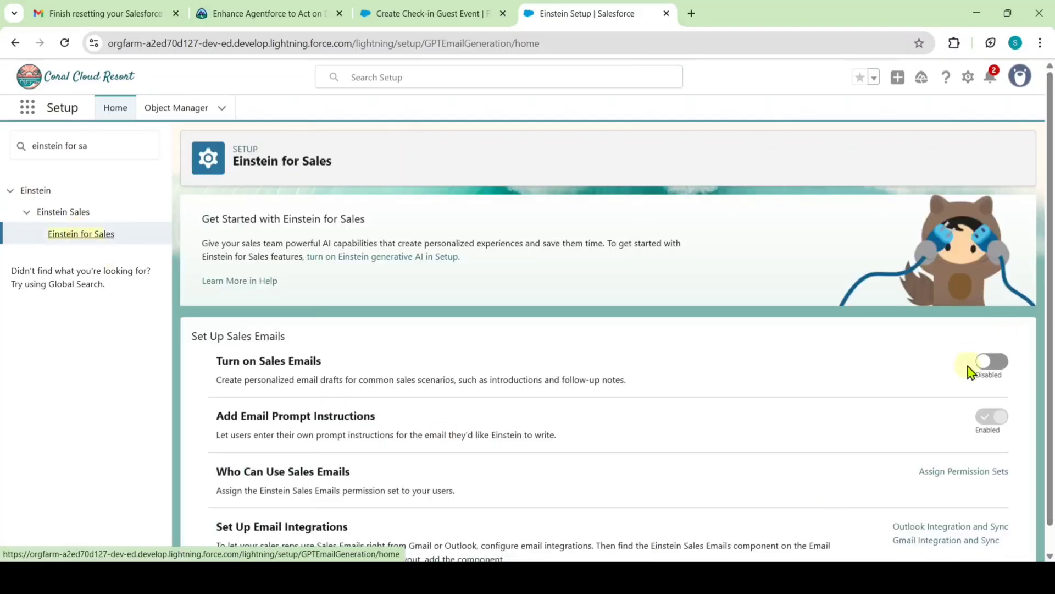
pyautogui.click(988, 365)
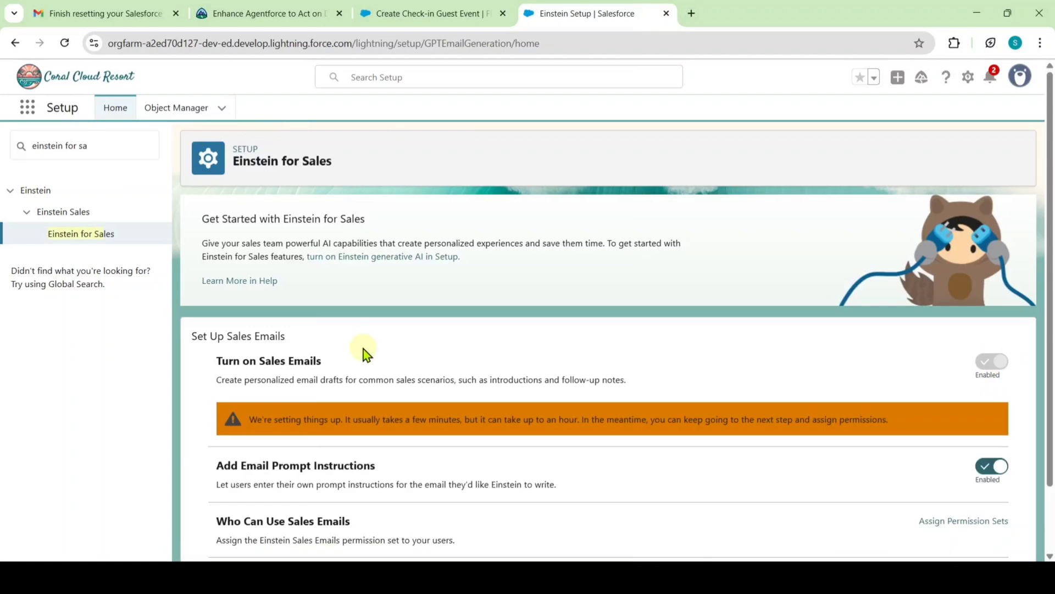
pyautogui.click(64, 44)
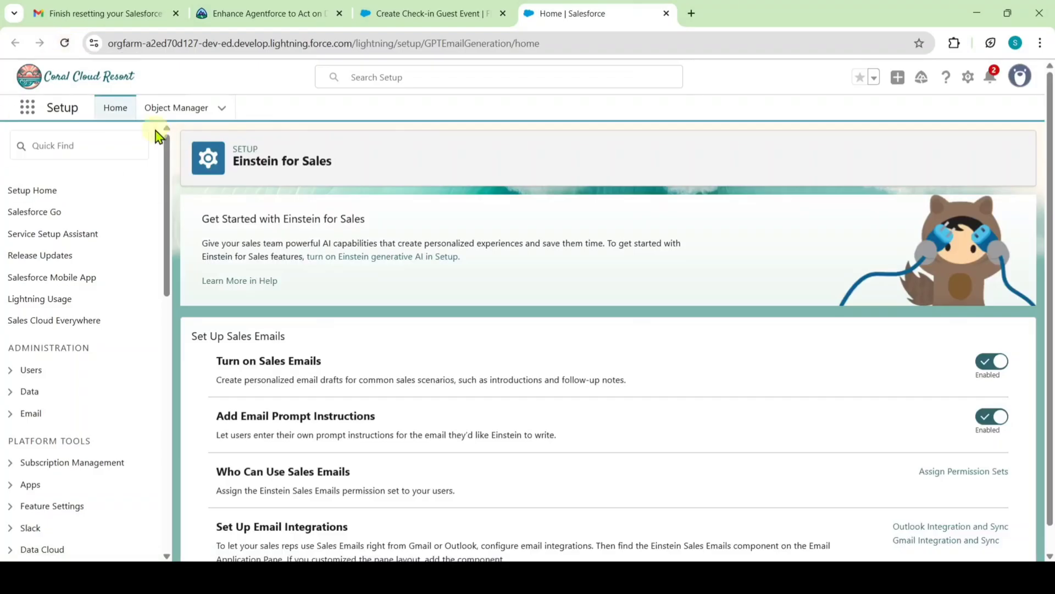
# - Find Agentforce Agents via Quick Find 'agentfo', then turn on Agentforce and the Agentforce (Default) Agent
pyautogui.click(116, 146)
pyautogui.write('a')
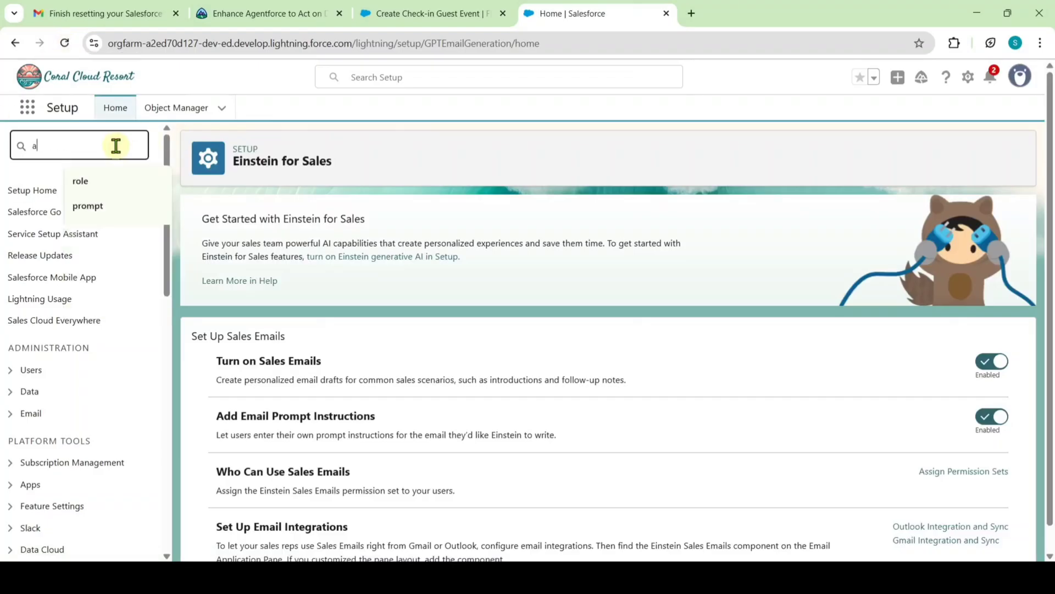
pyautogui.write('gentforce')
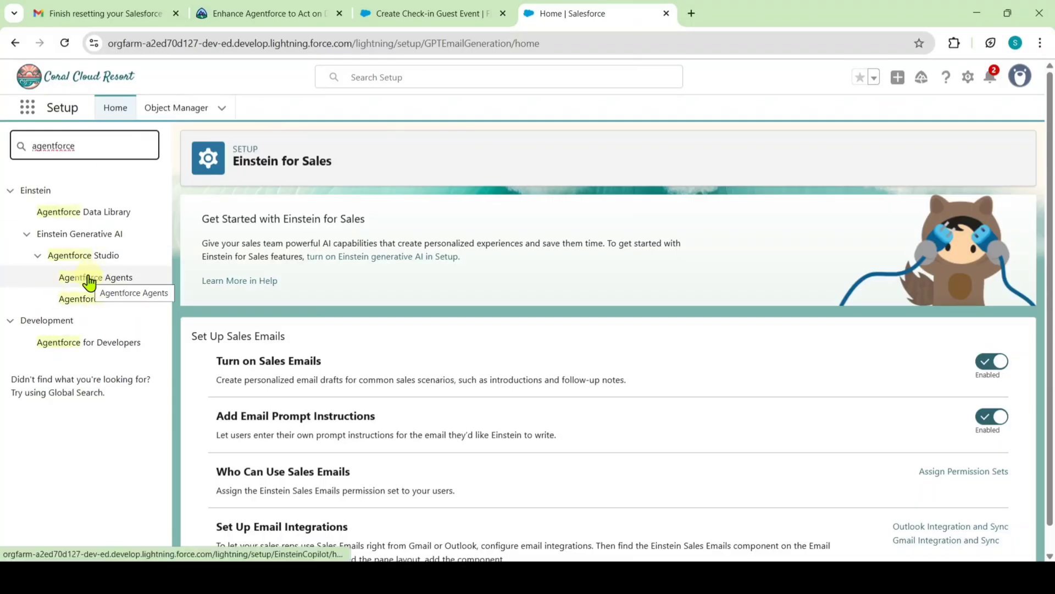
pyautogui.click(88, 278)
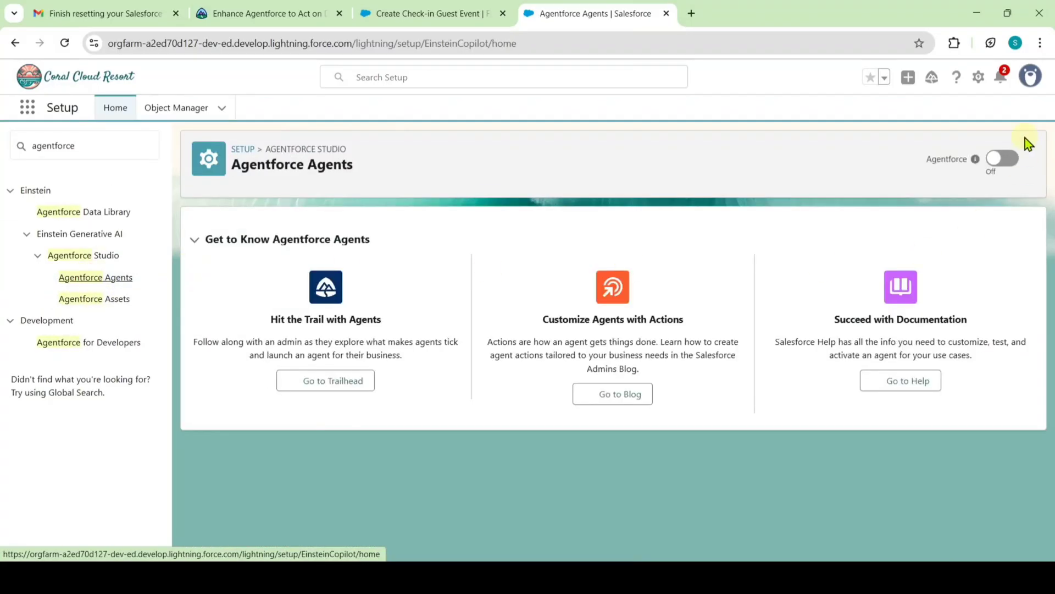
pyautogui.click(996, 160)
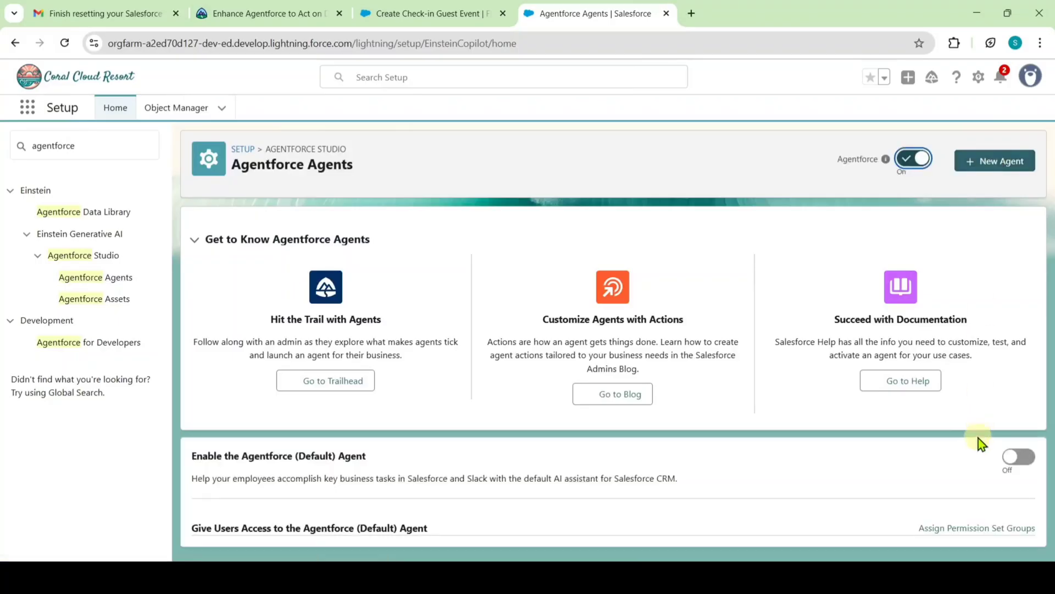
pyautogui.click(1010, 461)
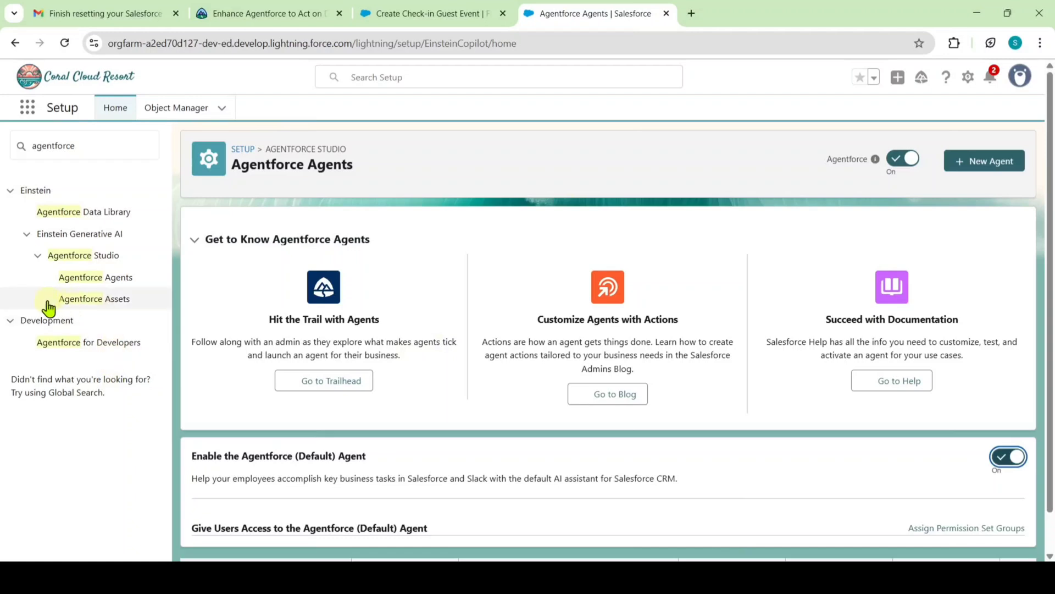
pyautogui.click(105, 300)
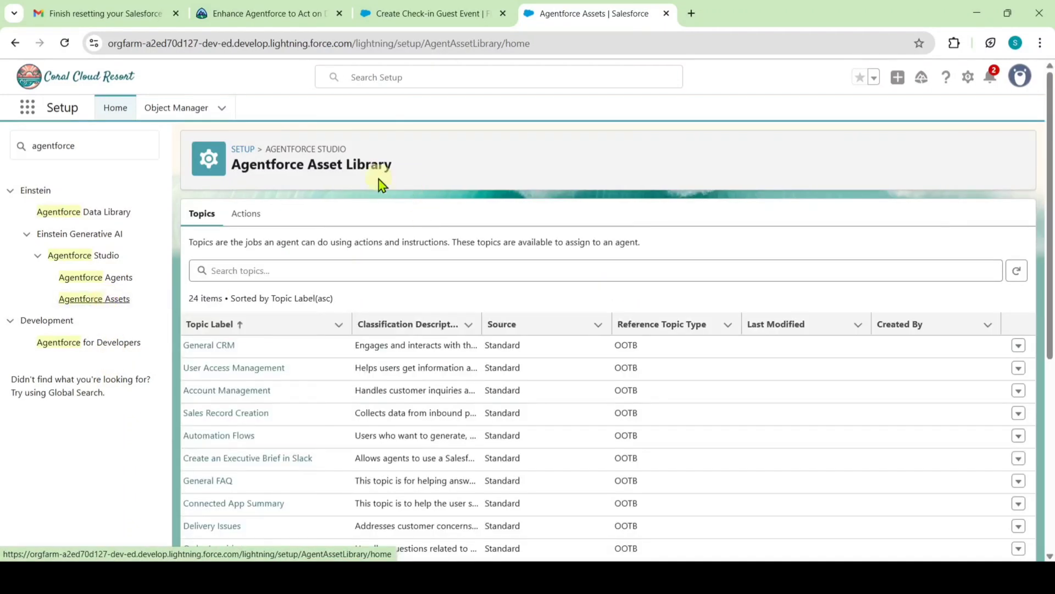
# - Start a new agent action referencing the Create Check-in Guest Event flow
pyautogui.click(247, 221)
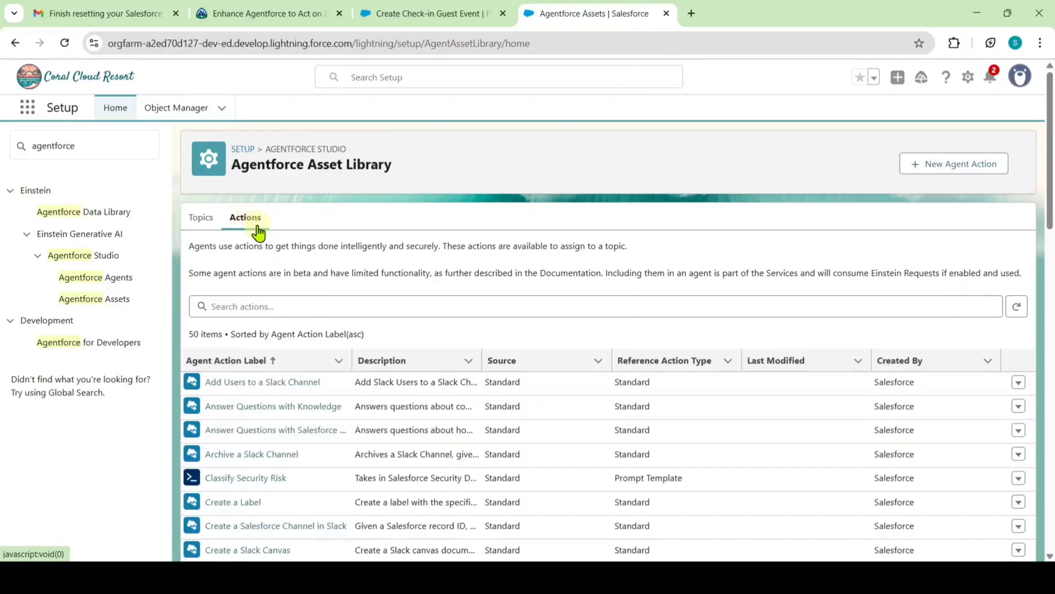
pyautogui.click(944, 168)
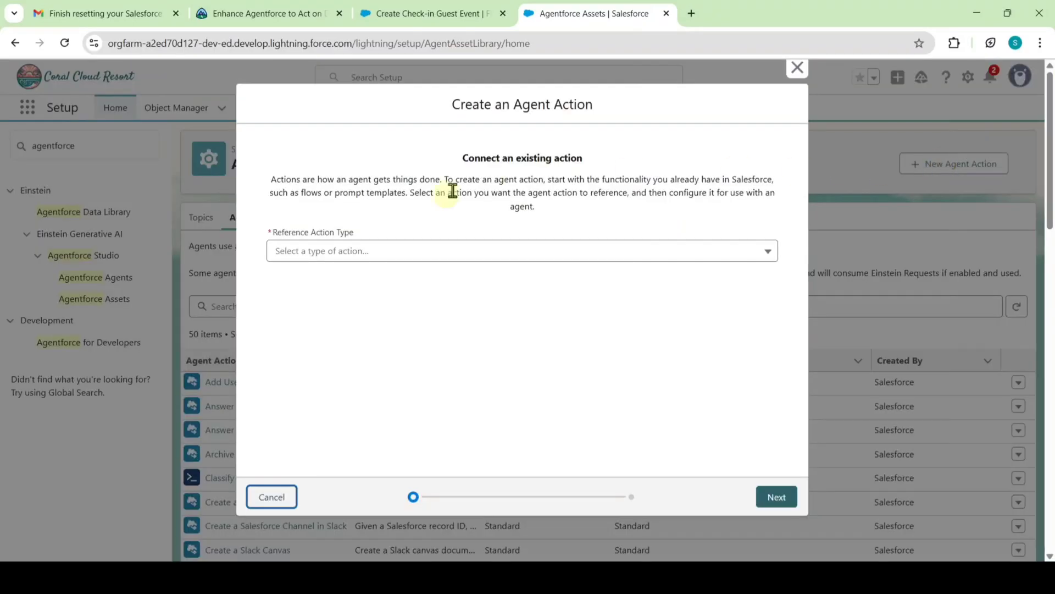
pyautogui.click(360, 244)
pyautogui.click(342, 320)
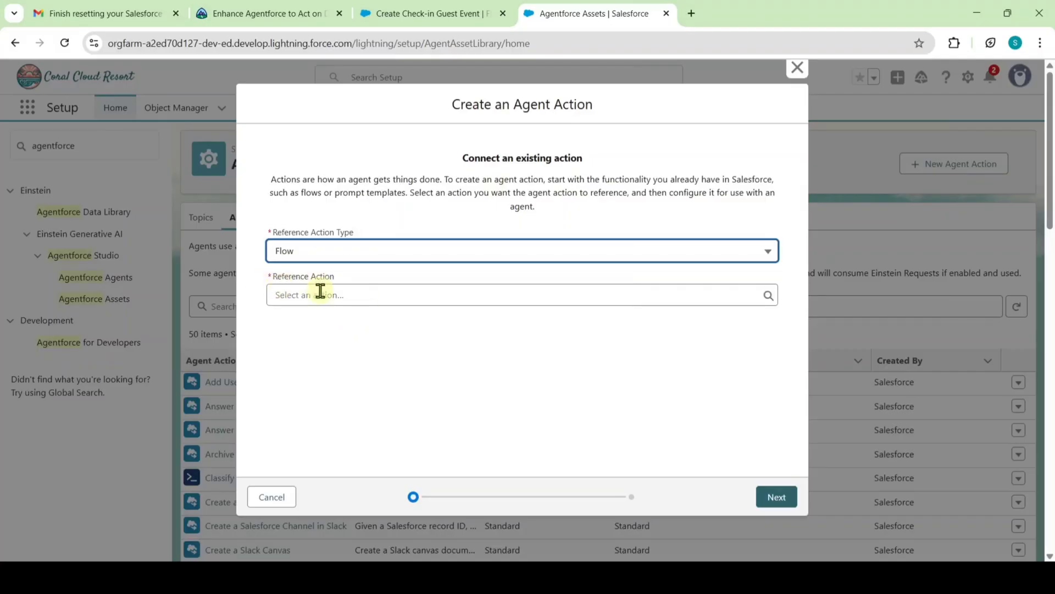
pyautogui.click(320, 292)
pyautogui.write('crea')
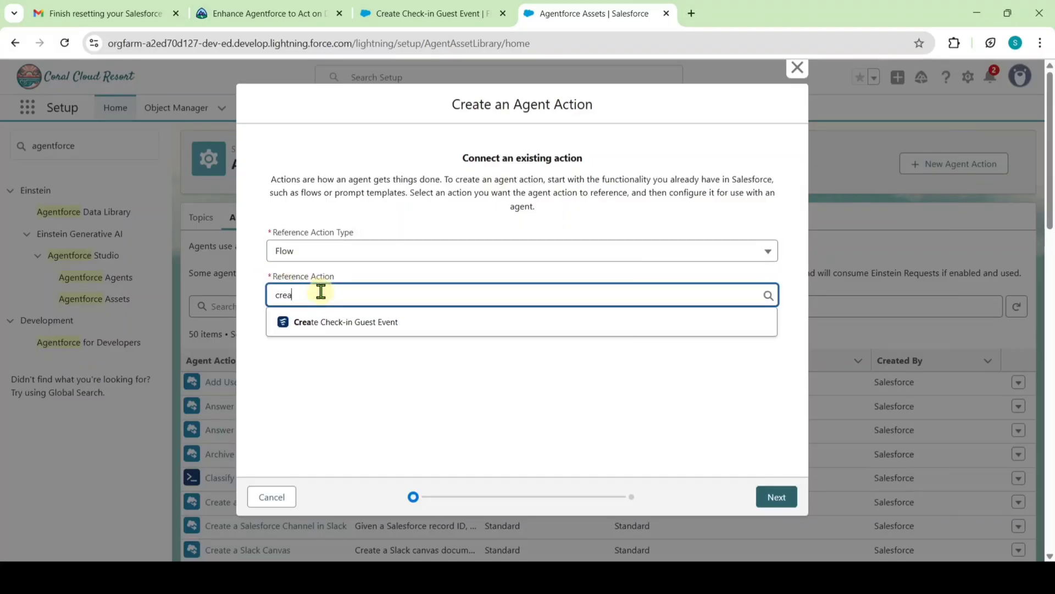
pyautogui.click(359, 322)
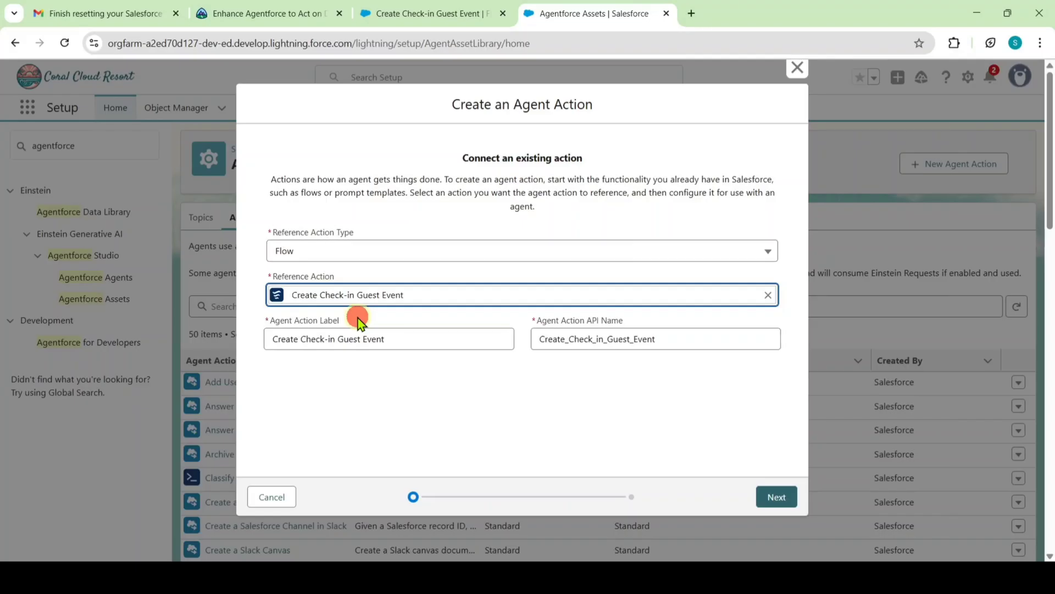
# - Turn off Show loading text for the action and finish saving it
pyautogui.click(768, 498)
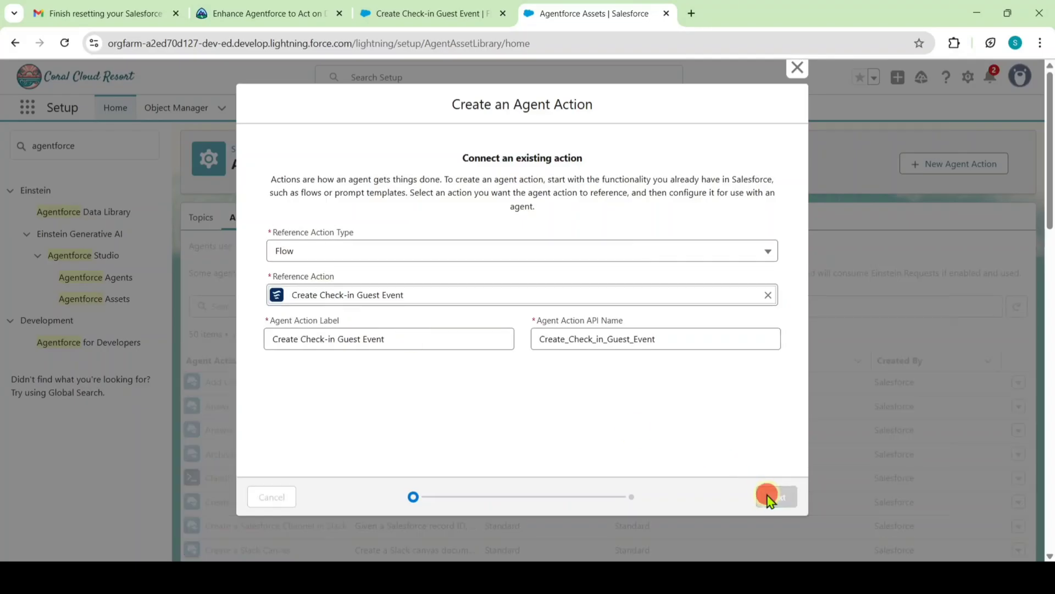
pyautogui.scroll(-3, 512, 286)
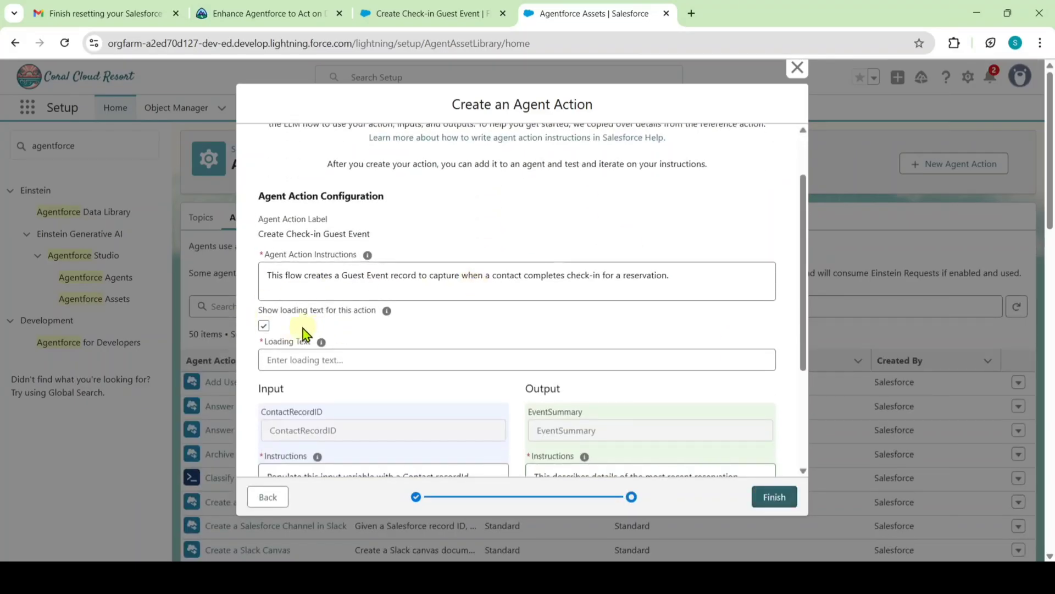
pyautogui.click(265, 327)
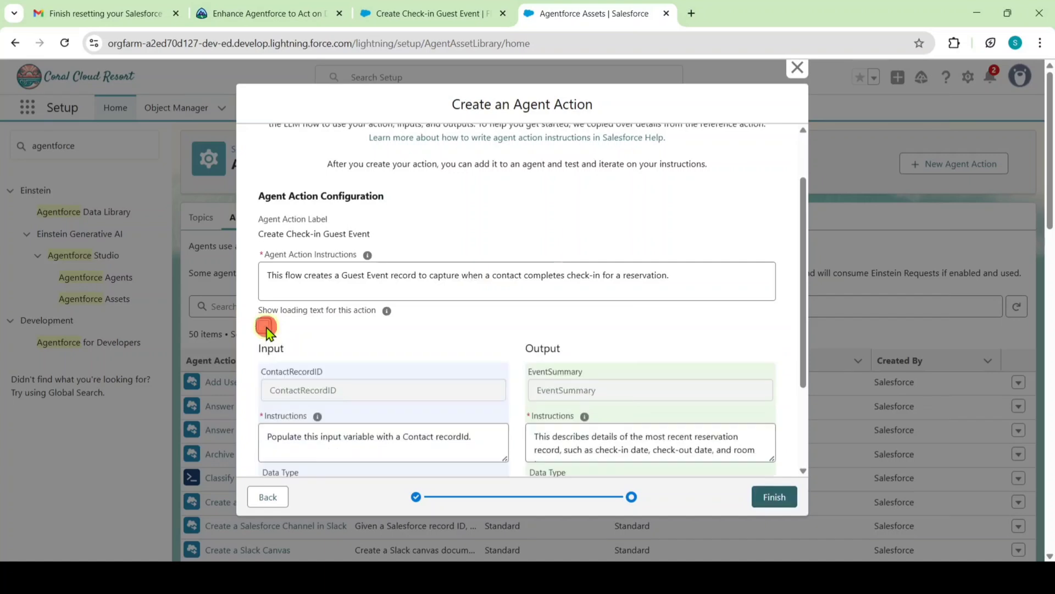
pyautogui.scroll(-3, 626, 283)
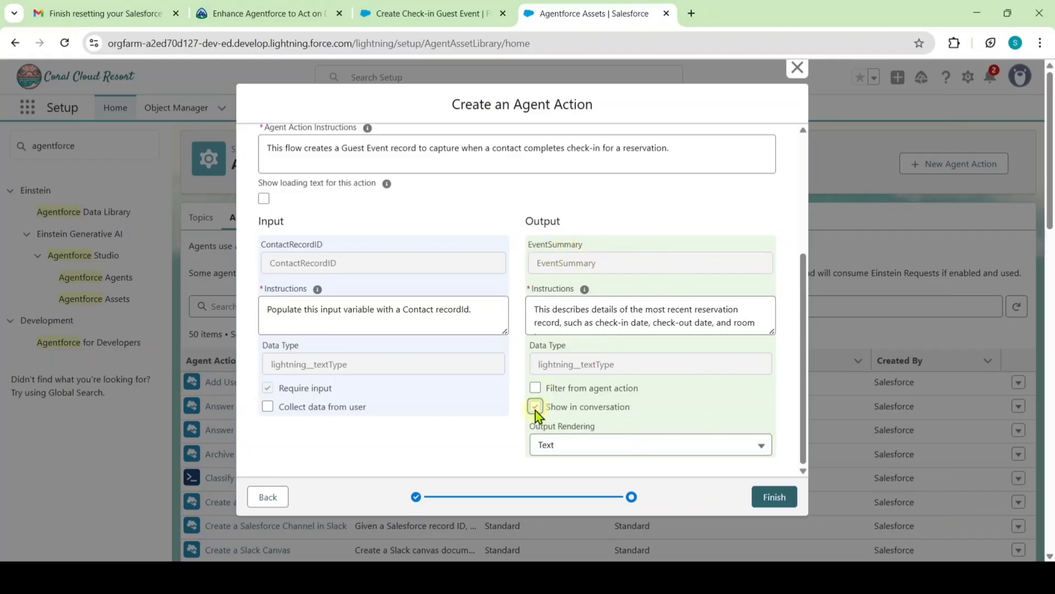
pyautogui.click(775, 497)
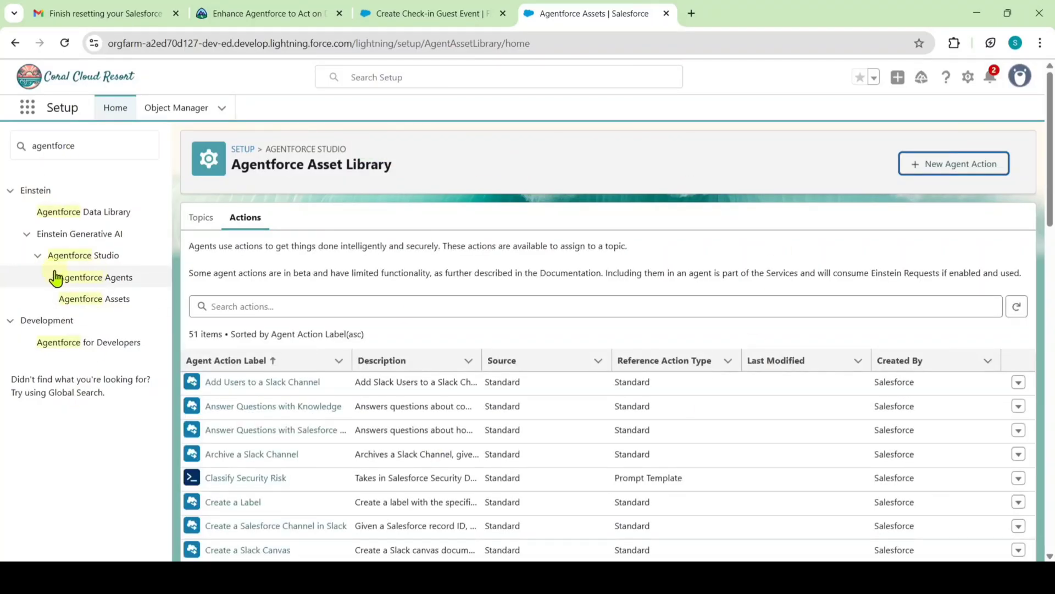
# - Open the Einstein Copilot agent in Agentforce Builder and deactivate it, confirming with OK
pyautogui.click(95, 286)
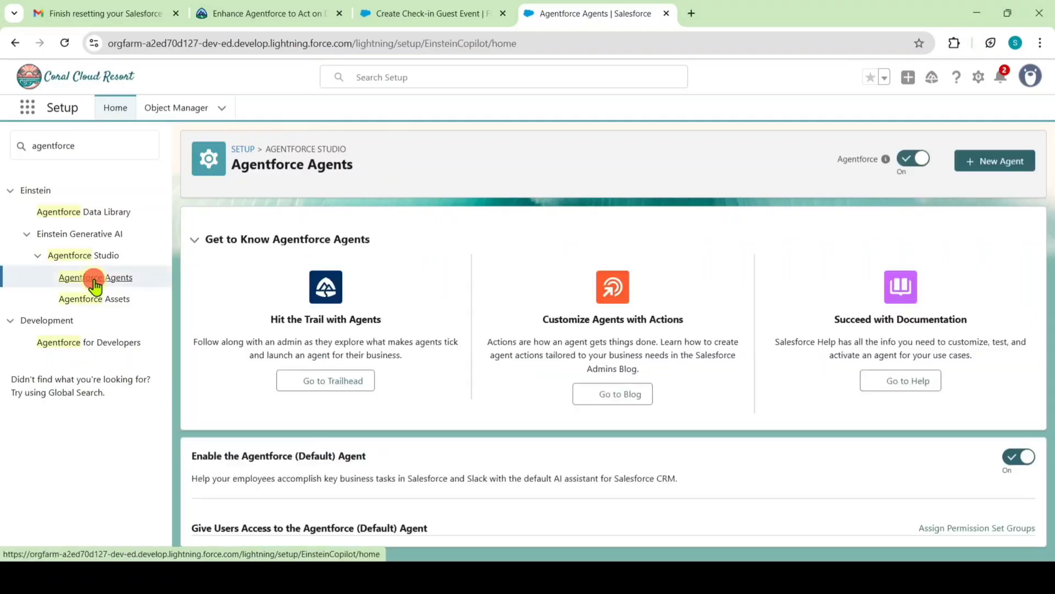
pyautogui.scroll(-1, 170, 523)
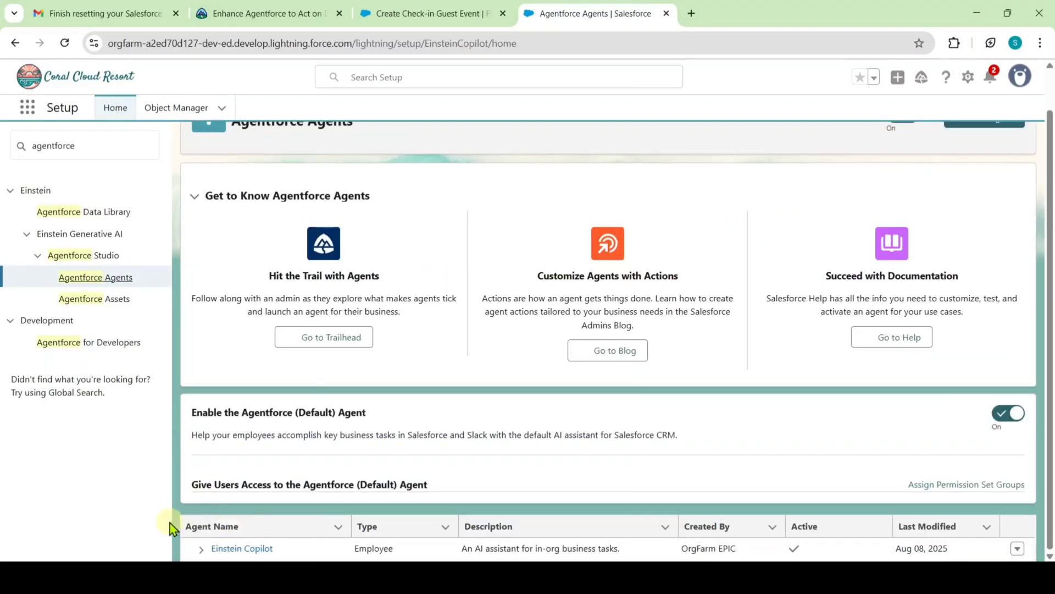
pyautogui.click(235, 550)
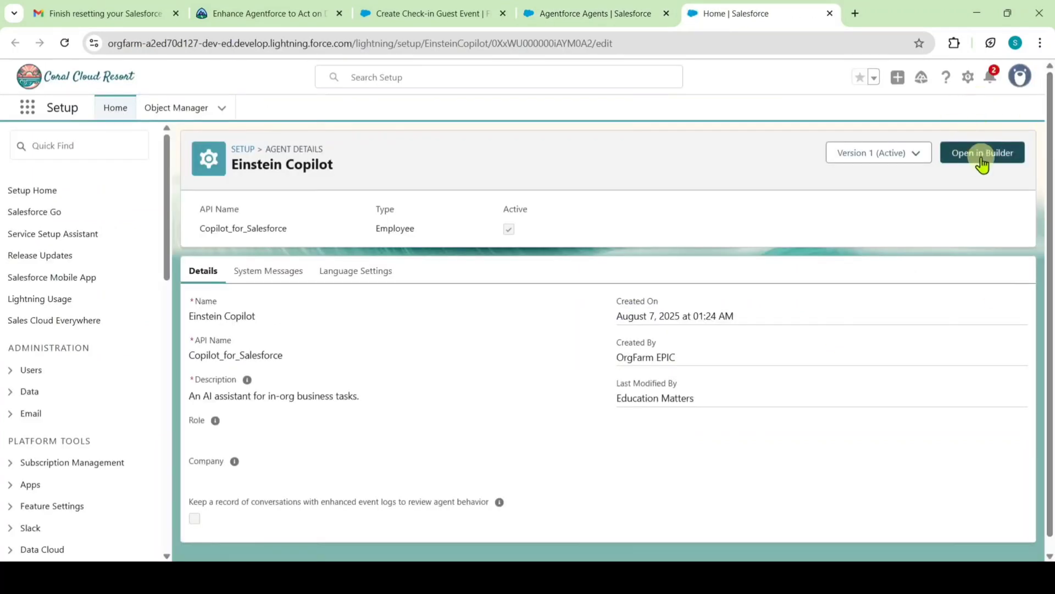
pyautogui.click(983, 157)
pyautogui.click(982, 158)
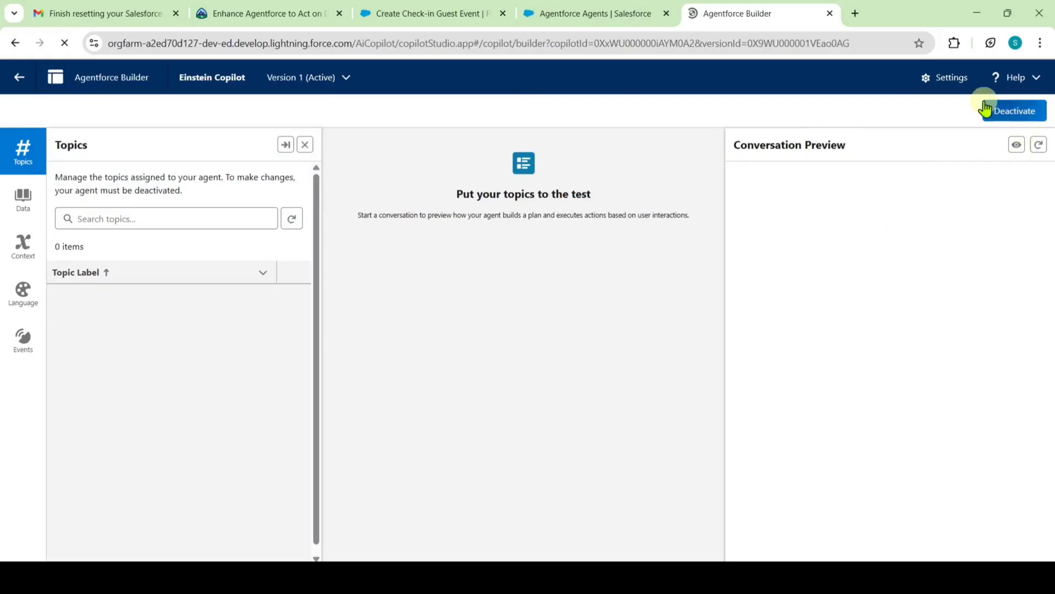
pyautogui.click(1014, 112)
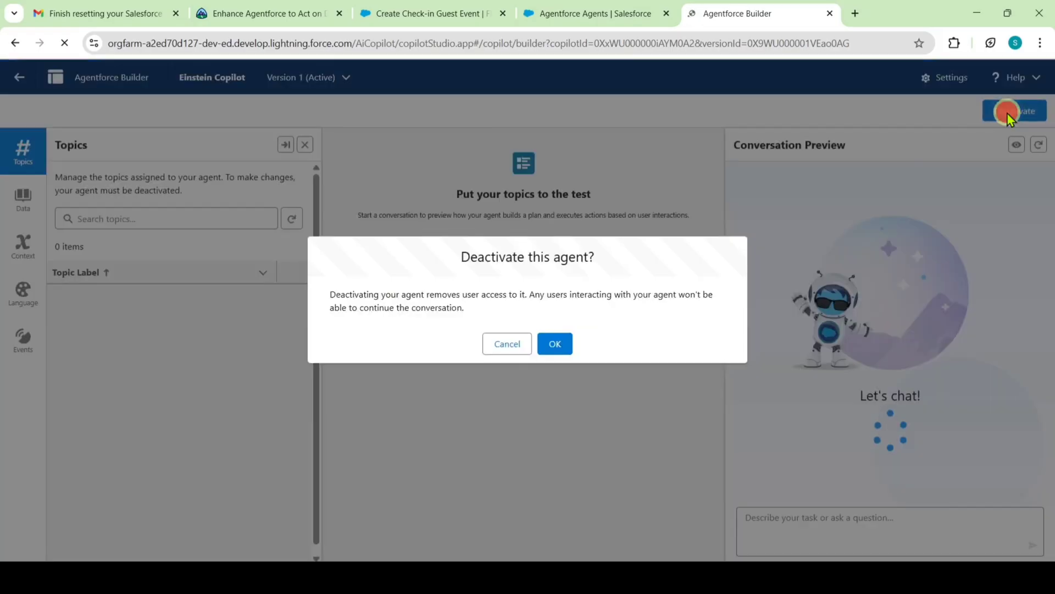
pyautogui.click(550, 349)
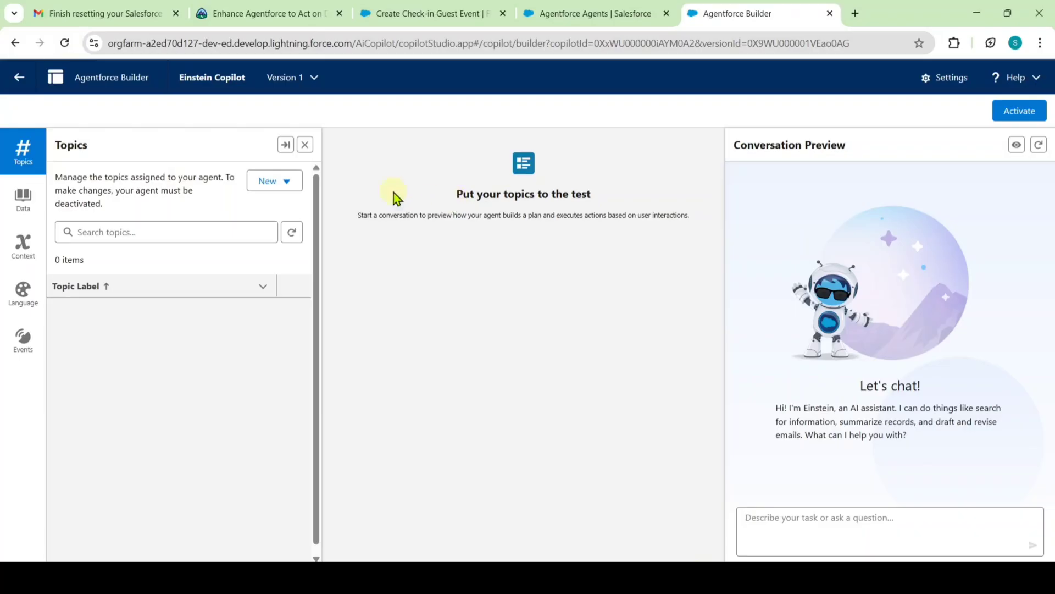
# - Add the General CRM topic from the Asset Library, found by searching 'gene'
pyautogui.click(275, 182)
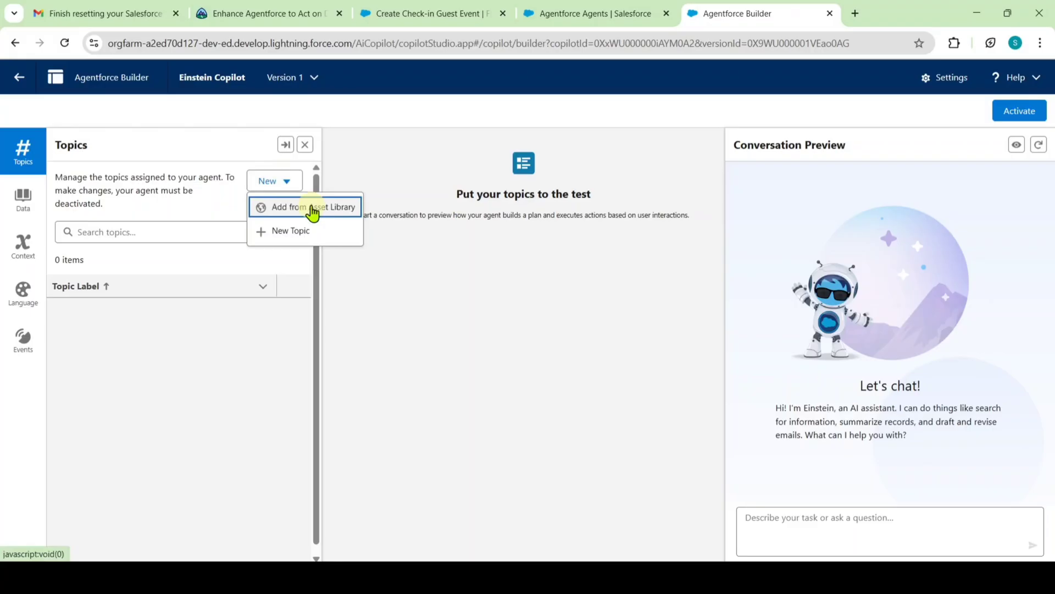
pyautogui.click(311, 208)
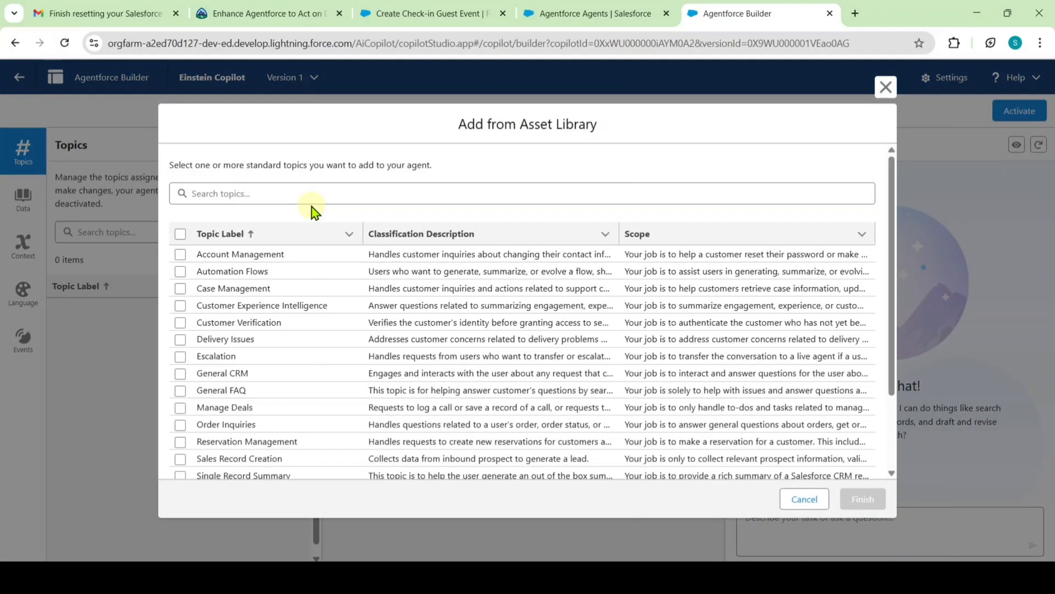
pyautogui.click(219, 193)
pyautogui.write('gene')
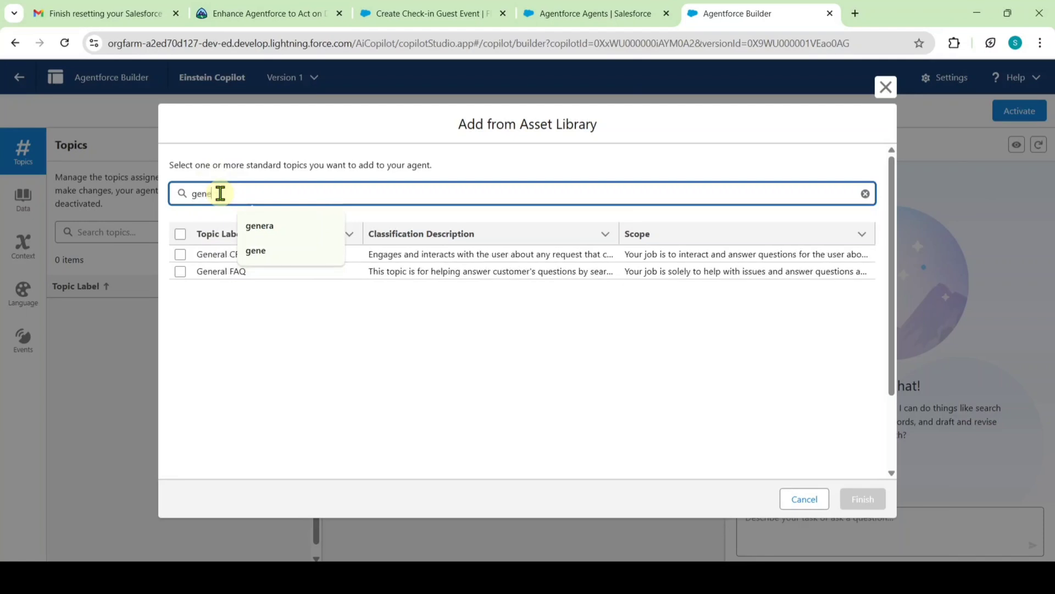
pyautogui.click(179, 255)
pyautogui.click(865, 501)
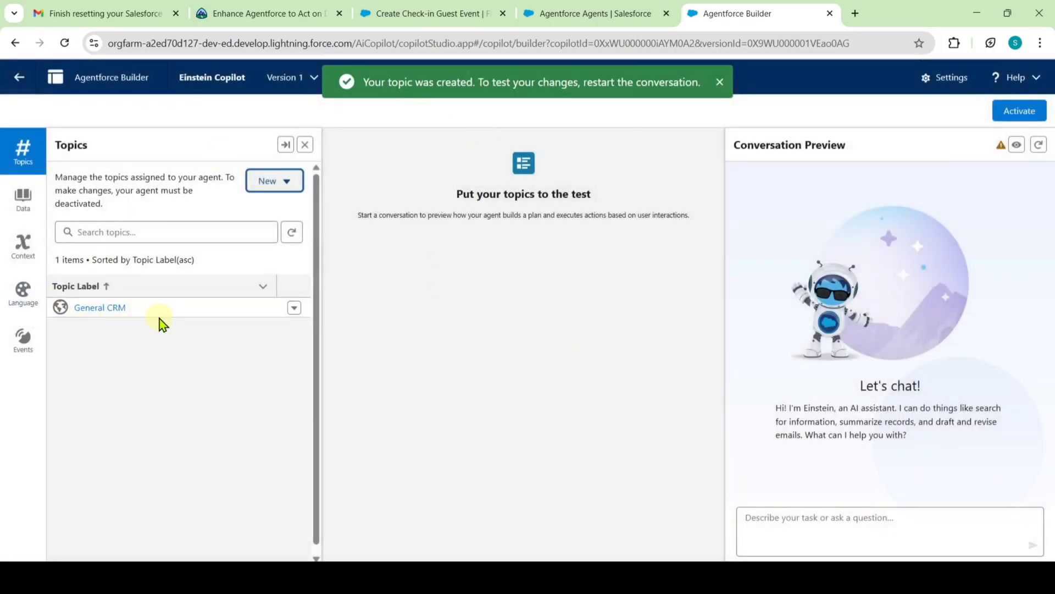
# - Create and save a new custom version of the General CRM topic, then reopen it
pyautogui.click(92, 309)
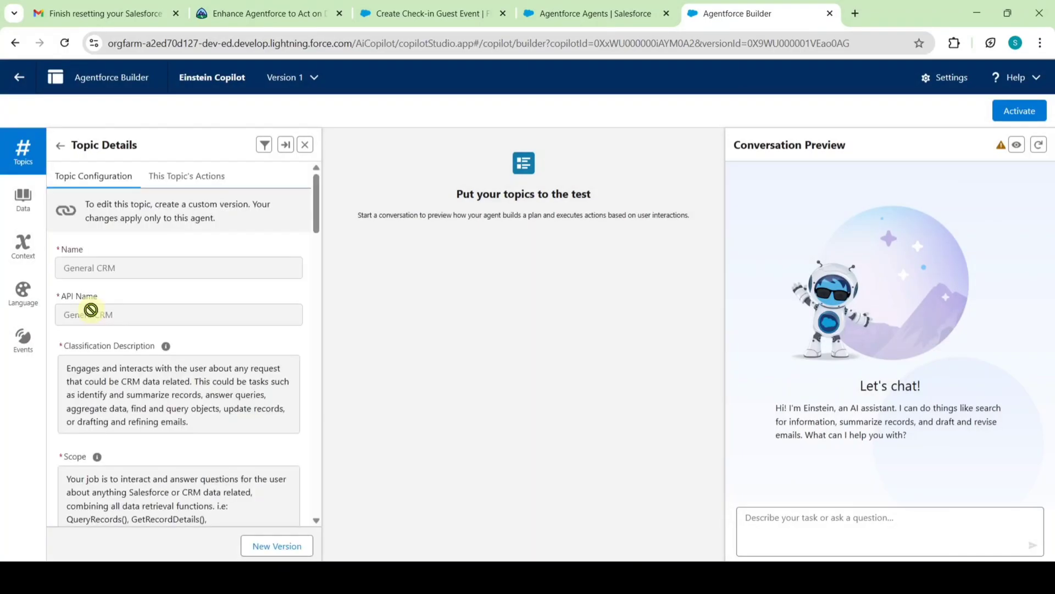
pyautogui.click(282, 546)
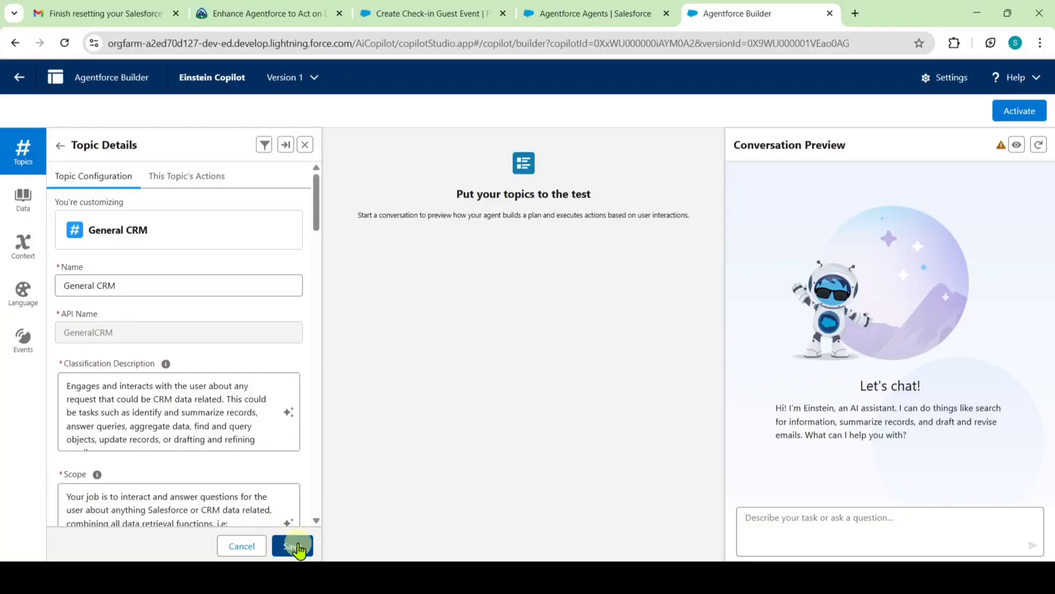
pyautogui.click(297, 547)
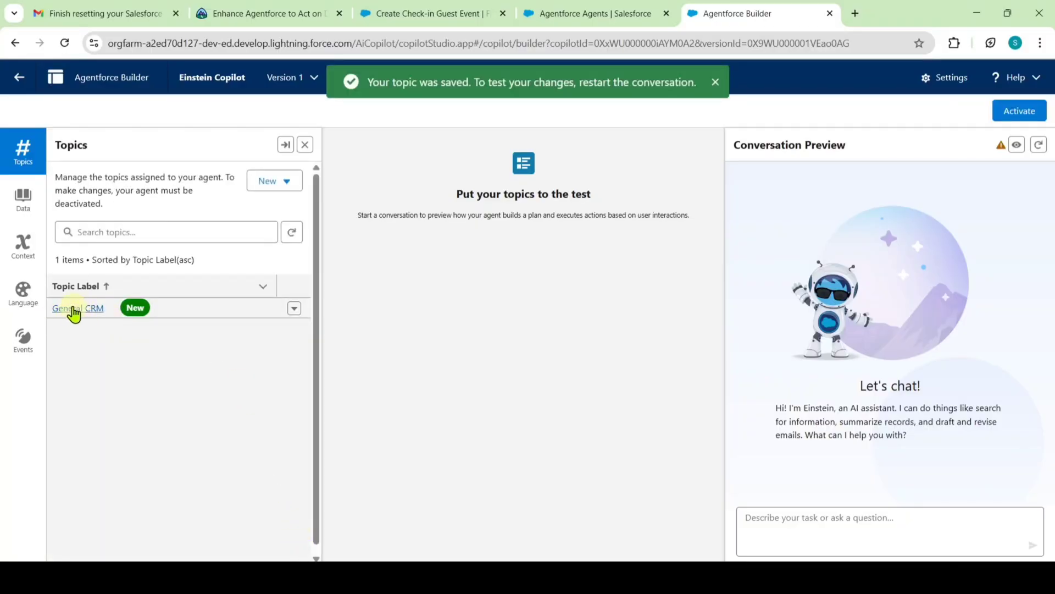
pyautogui.click(77, 309)
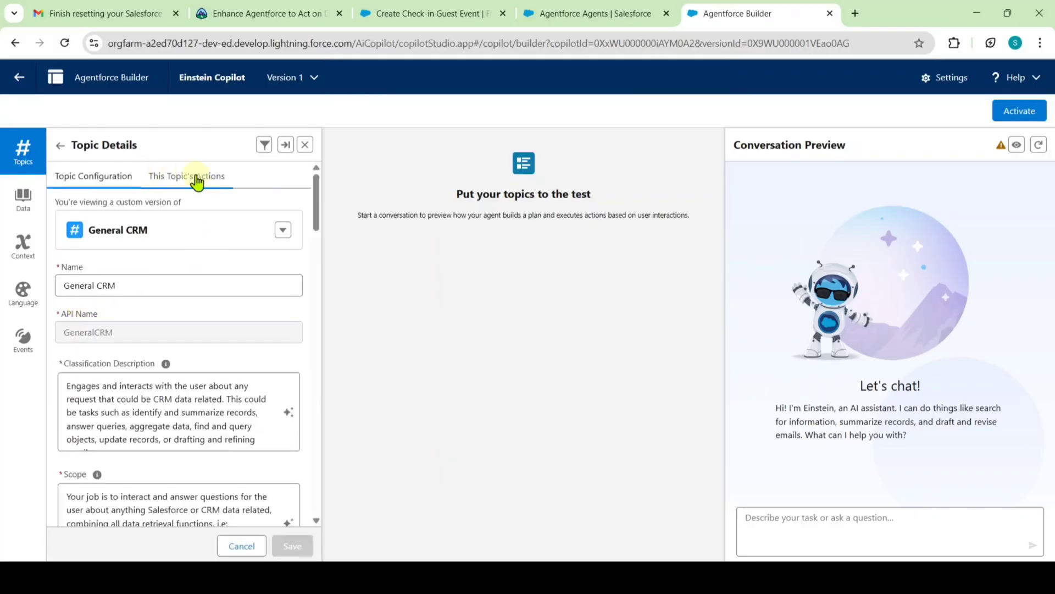
# - Add Create Check-in Guest Event to General CRM's actions from the Asset Library, then activate Einstein Copilot
pyautogui.click(200, 179)
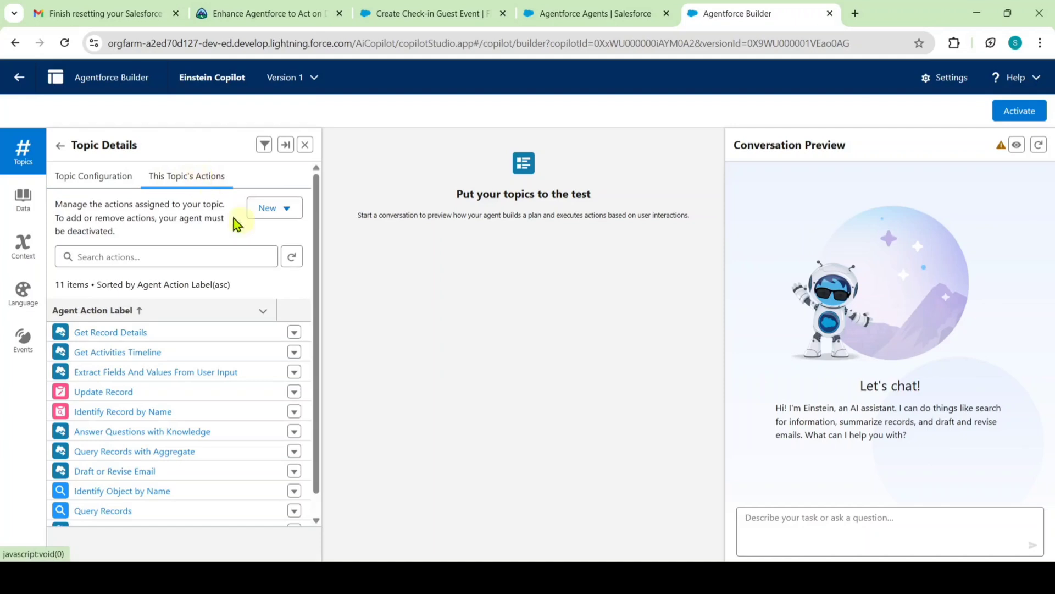
pyautogui.click(270, 206)
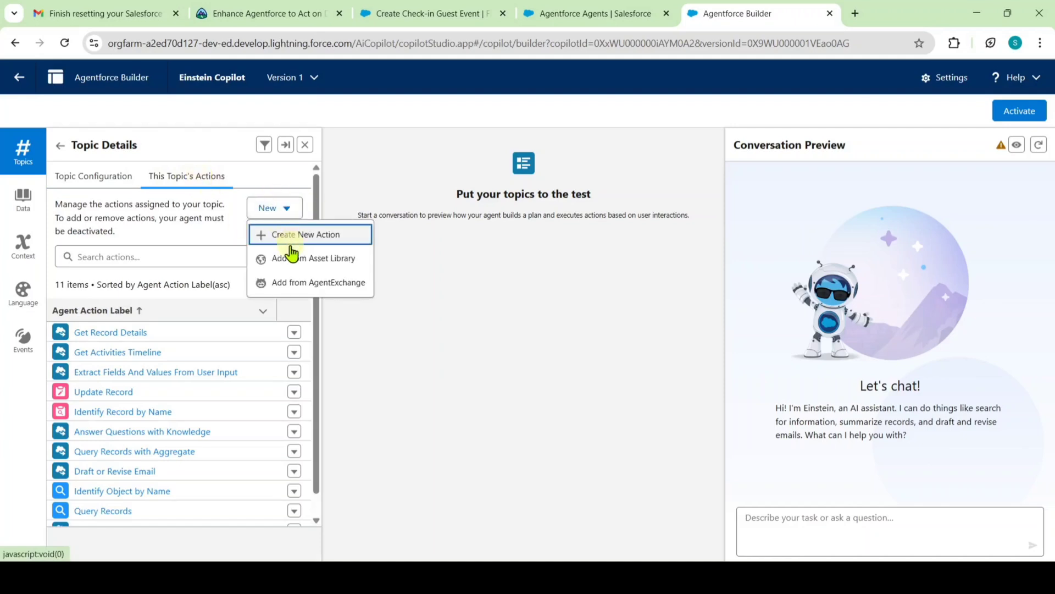
pyautogui.click(295, 259)
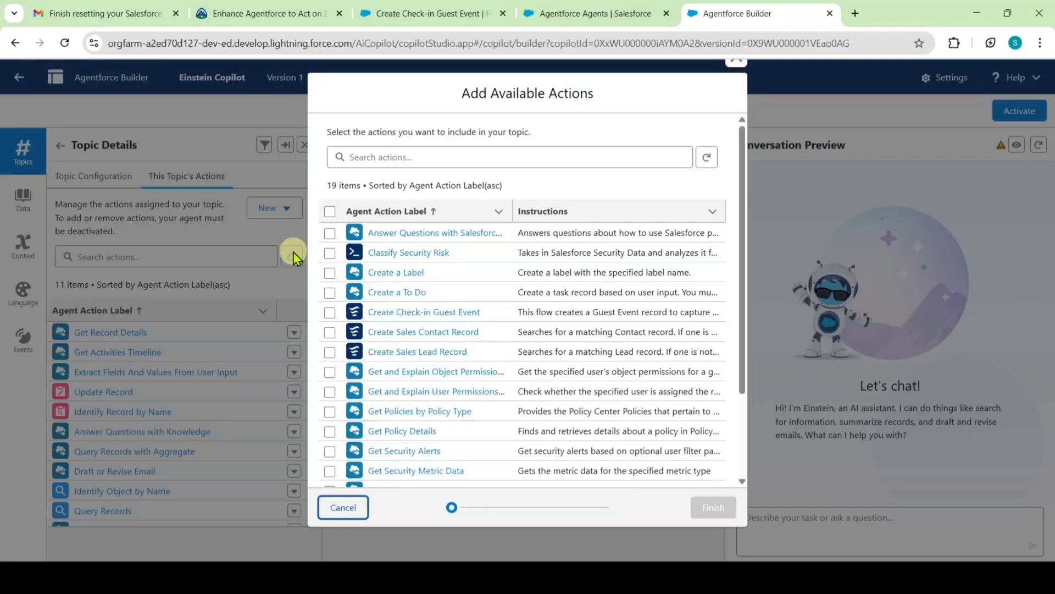
pyautogui.click(401, 156)
pyautogui.write('crea')
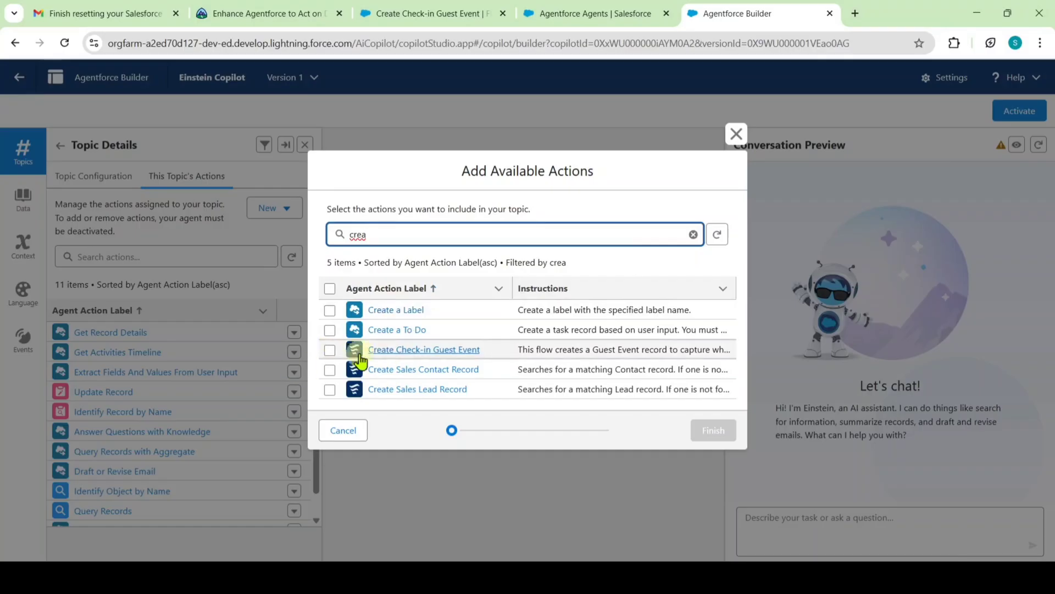
pyautogui.click(330, 352)
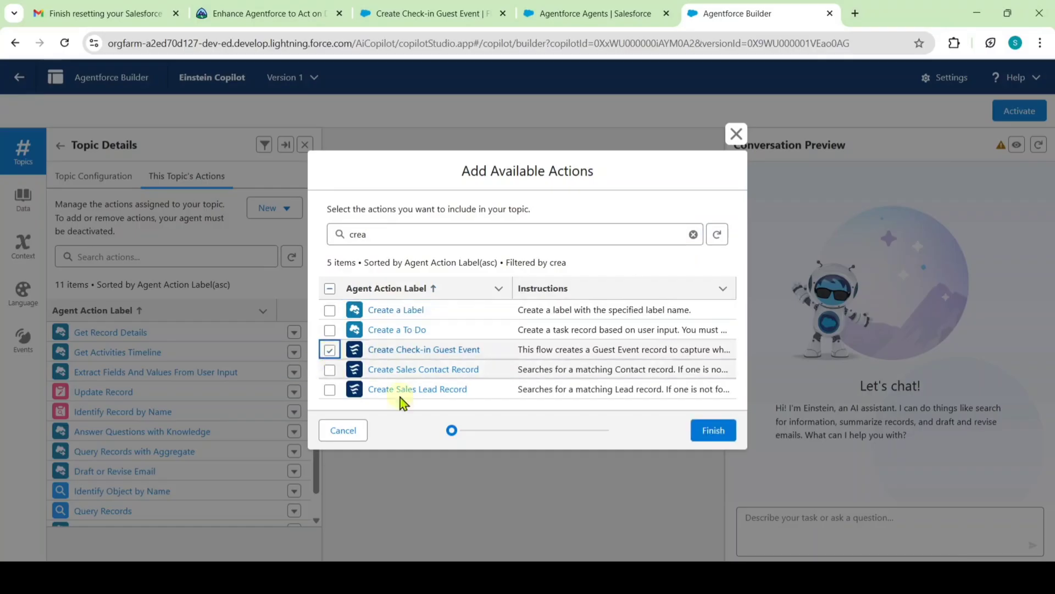
pyautogui.click(713, 431)
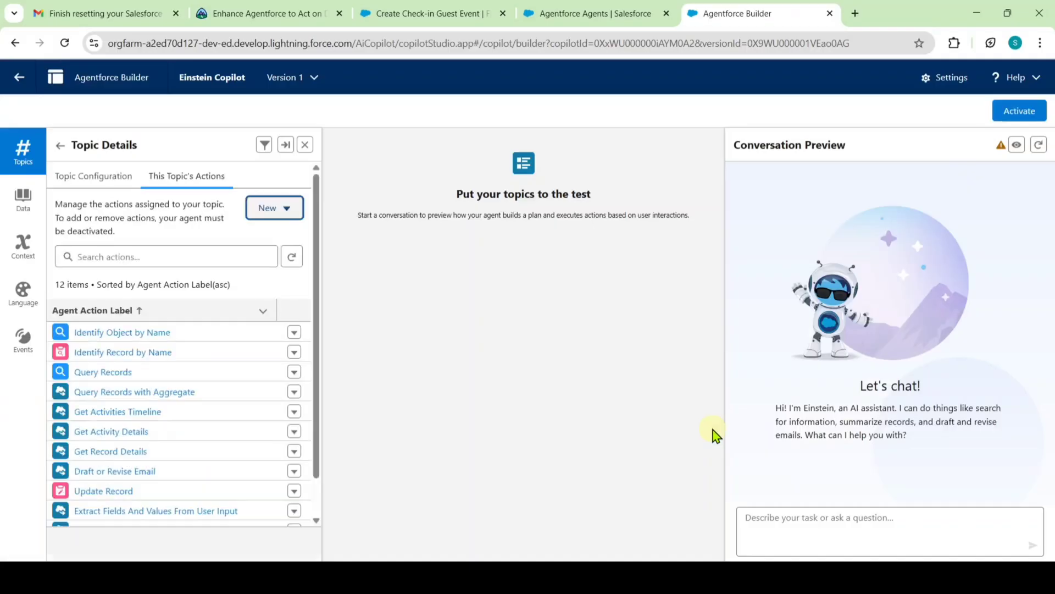
pyautogui.scroll(-1, 146, 420)
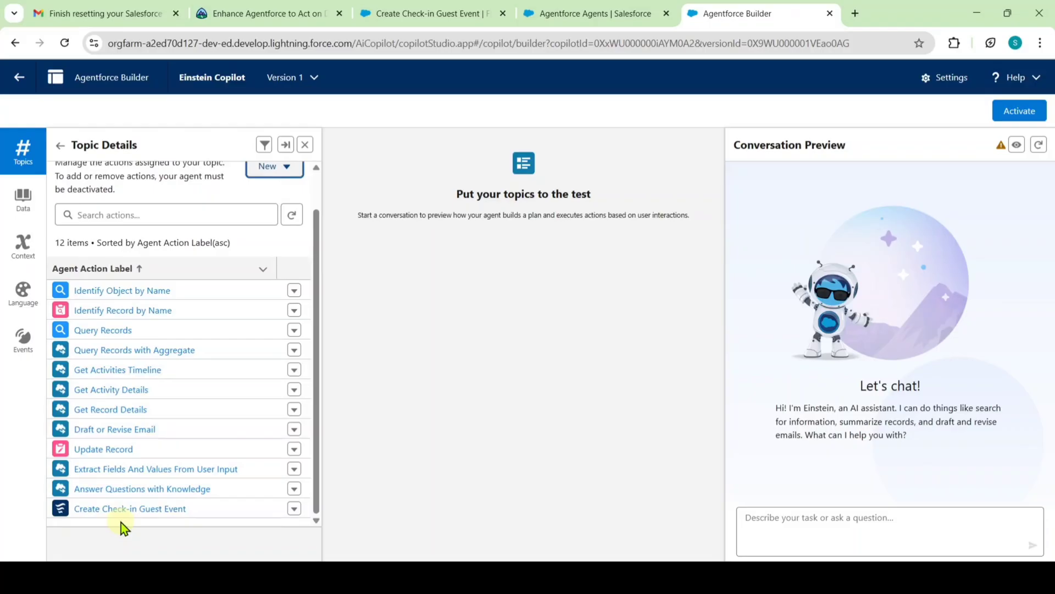
pyautogui.click(1021, 117)
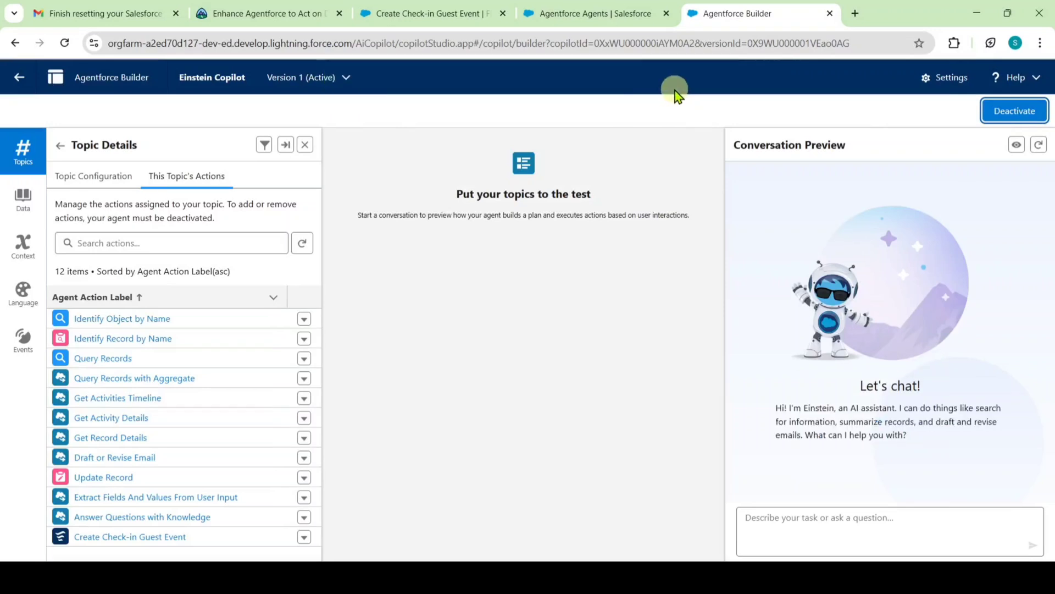
# - On the Trailhead unit page, run 'Verify step to earn 100 points' for the check-in action step
pyautogui.click(269, 12)
pyautogui.scroll(-20, 465, 312)
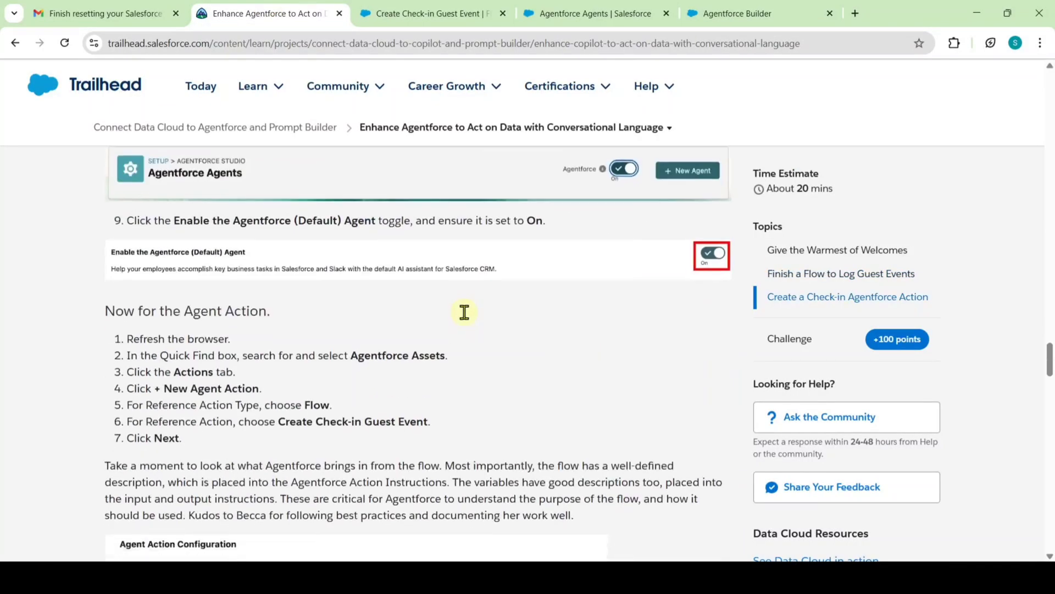
pyautogui.scroll(-18, 464, 317)
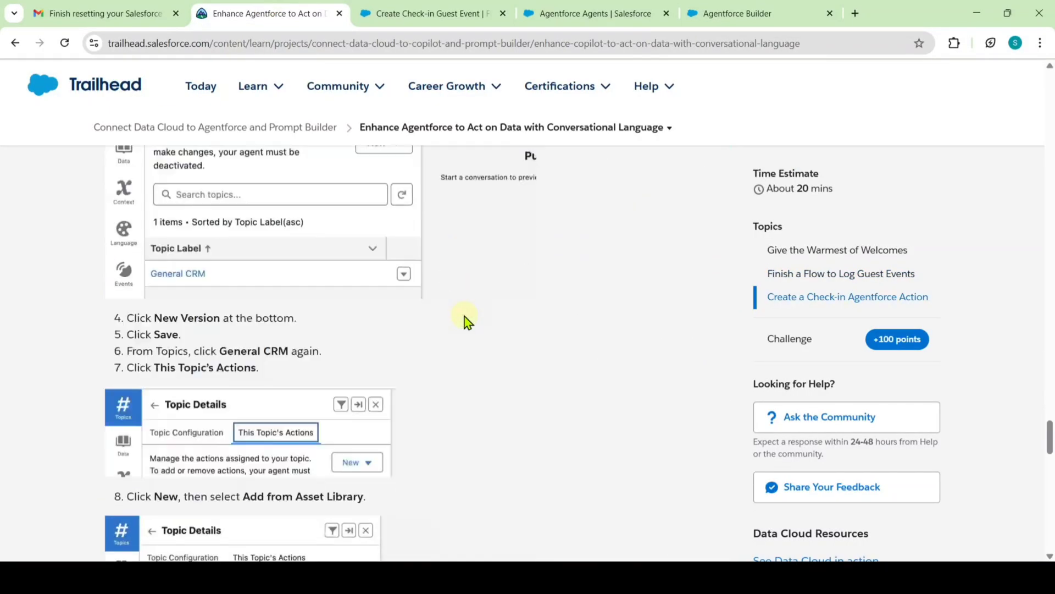
pyautogui.scroll(-4, 465, 317)
pyautogui.scroll(4, 464, 313)
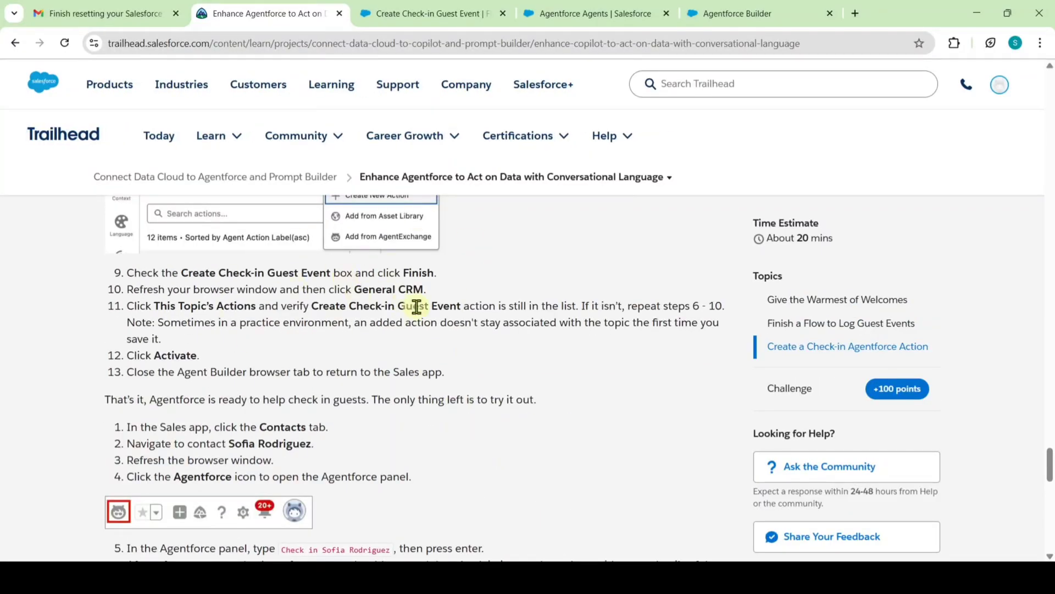
pyautogui.scroll(-2, 217, 364)
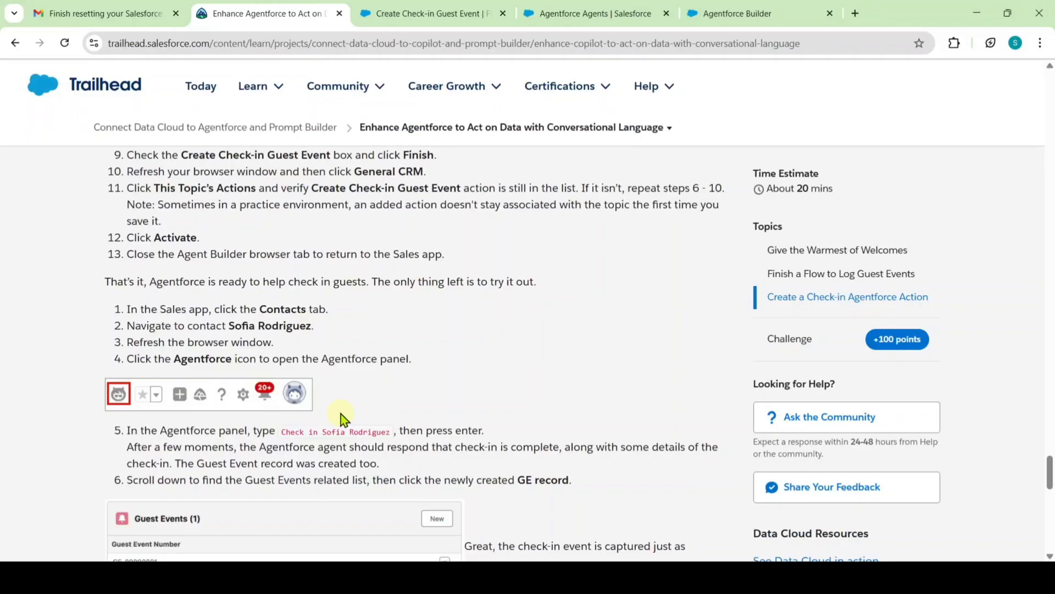
pyautogui.scroll(-3, 341, 414)
pyautogui.scroll(-3, 341, 414)
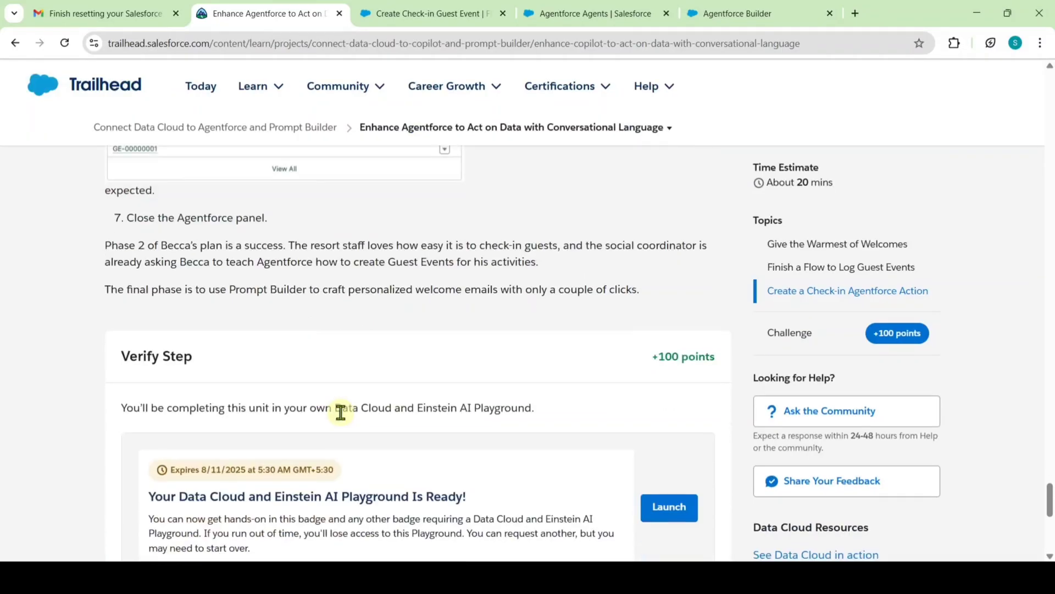
pyautogui.scroll(-3, 341, 413)
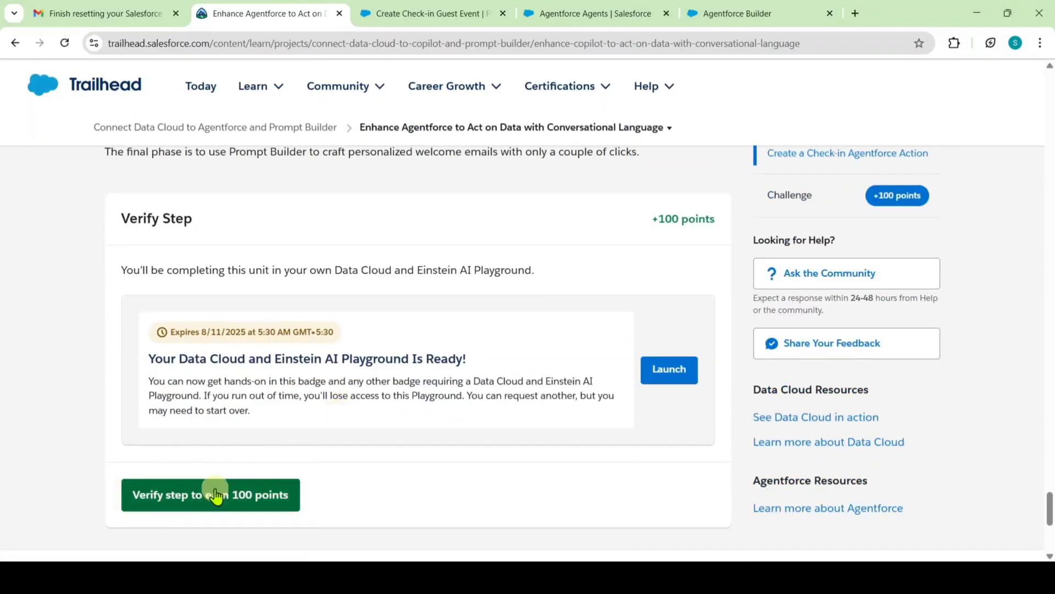
pyautogui.click(215, 496)
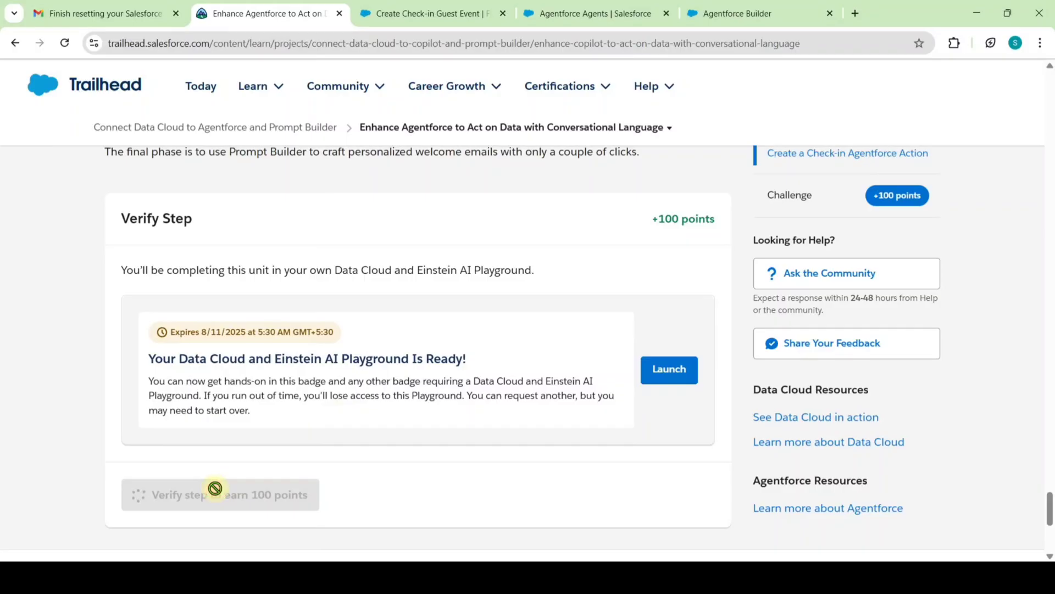